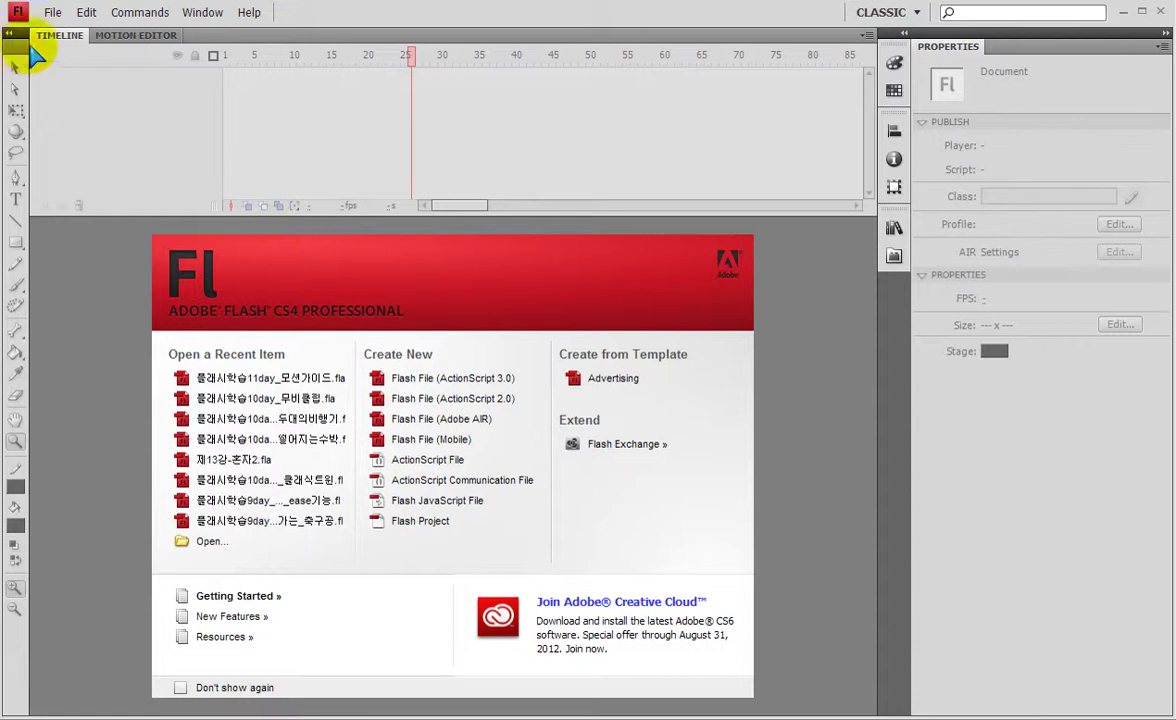
- Start opening a file and browse to the 플래시 folder inside 수업예제 on drive D
left_click(52, 13)
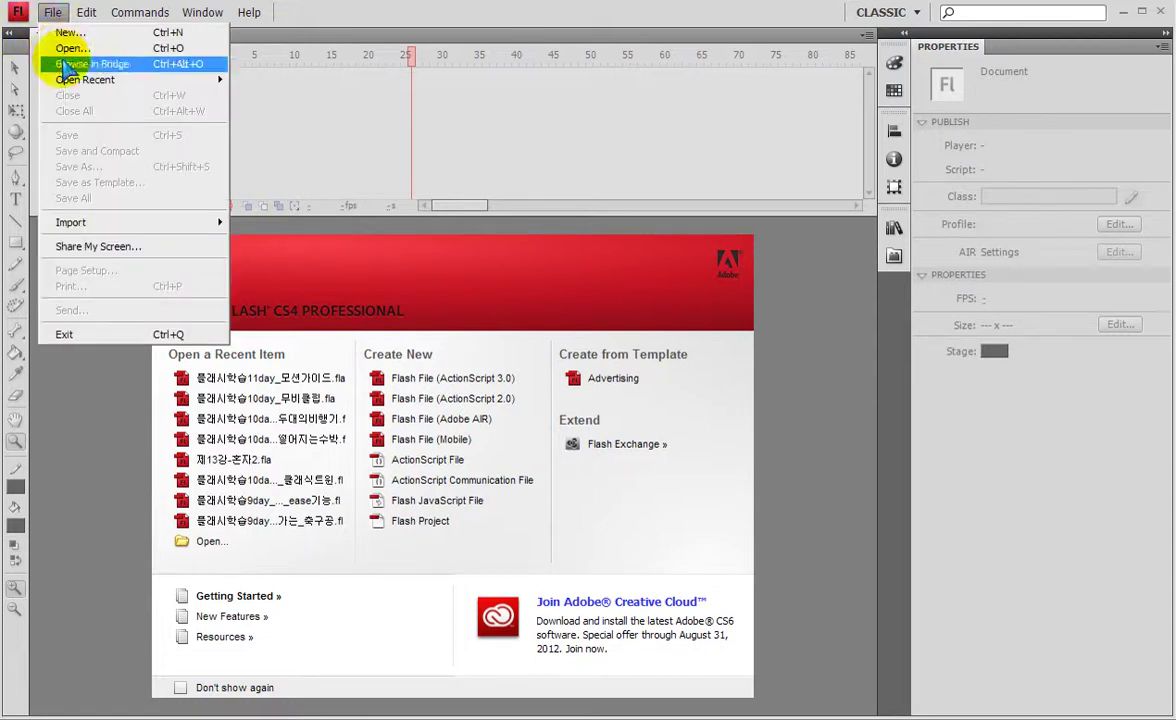
left_click(62, 50)
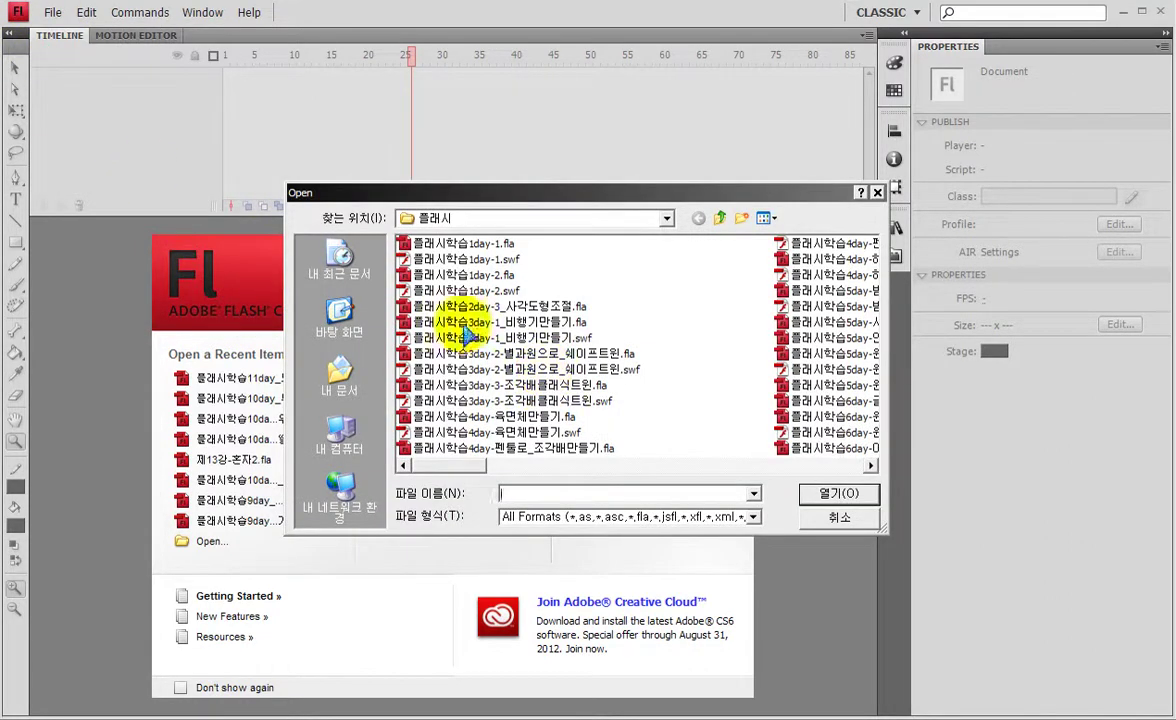
left_click(340, 432)
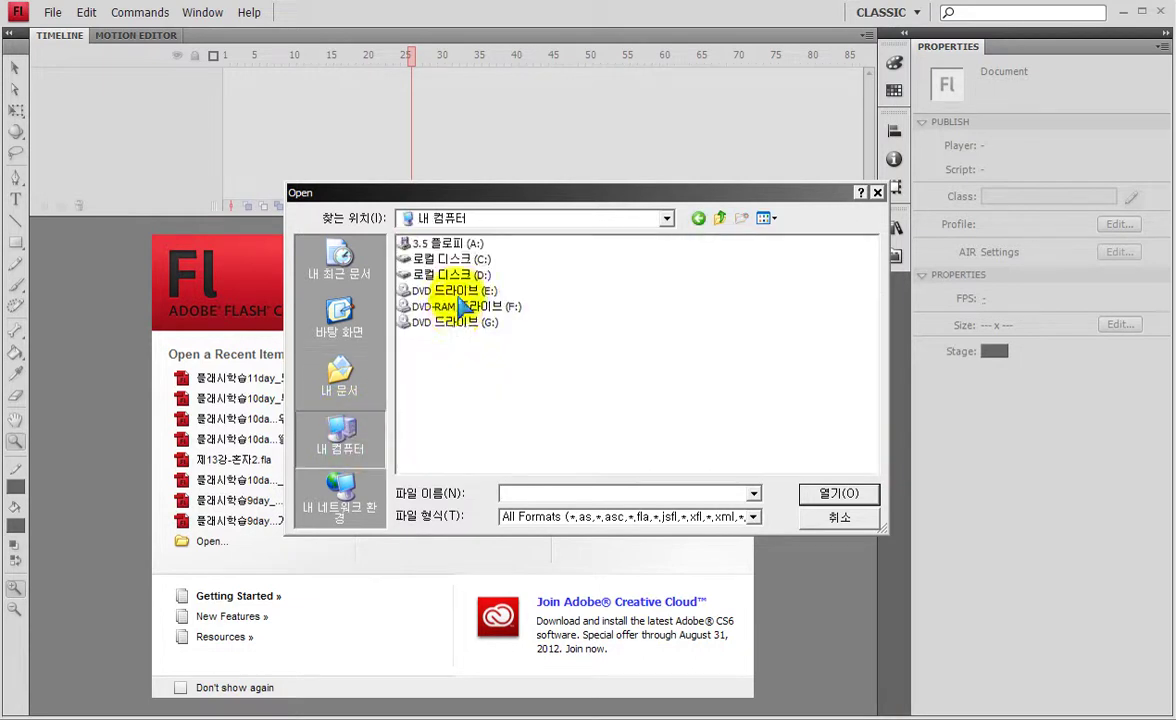
double_click(443, 276)
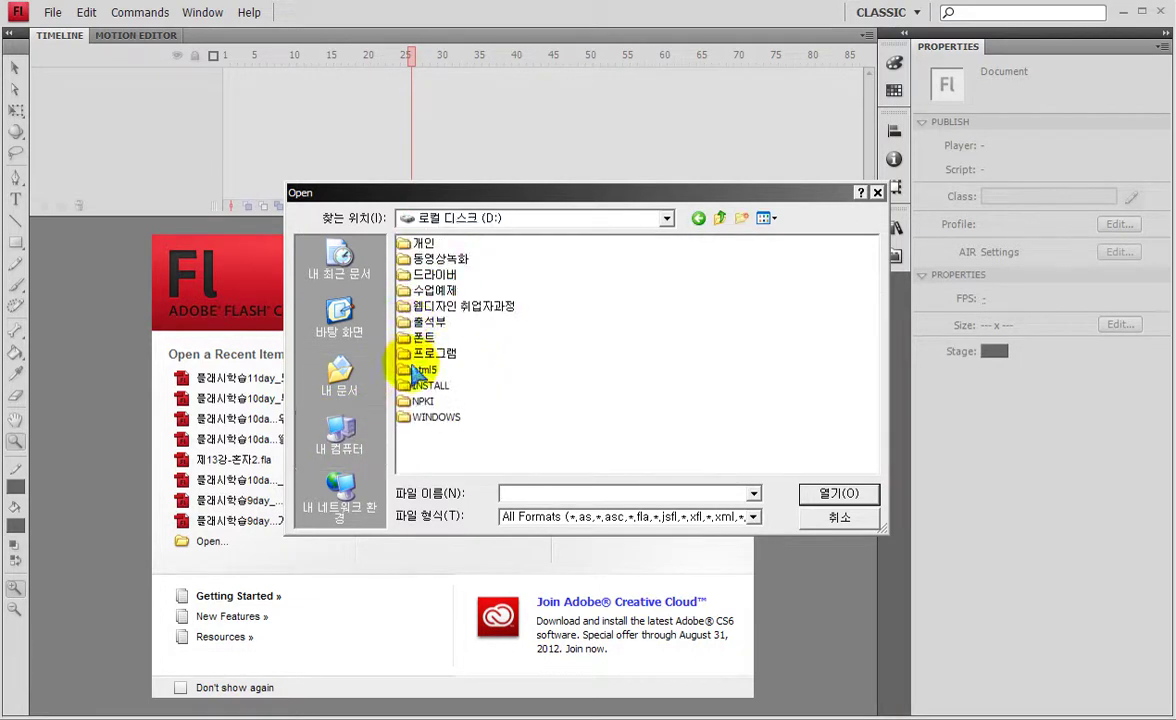
double_click(434, 290)
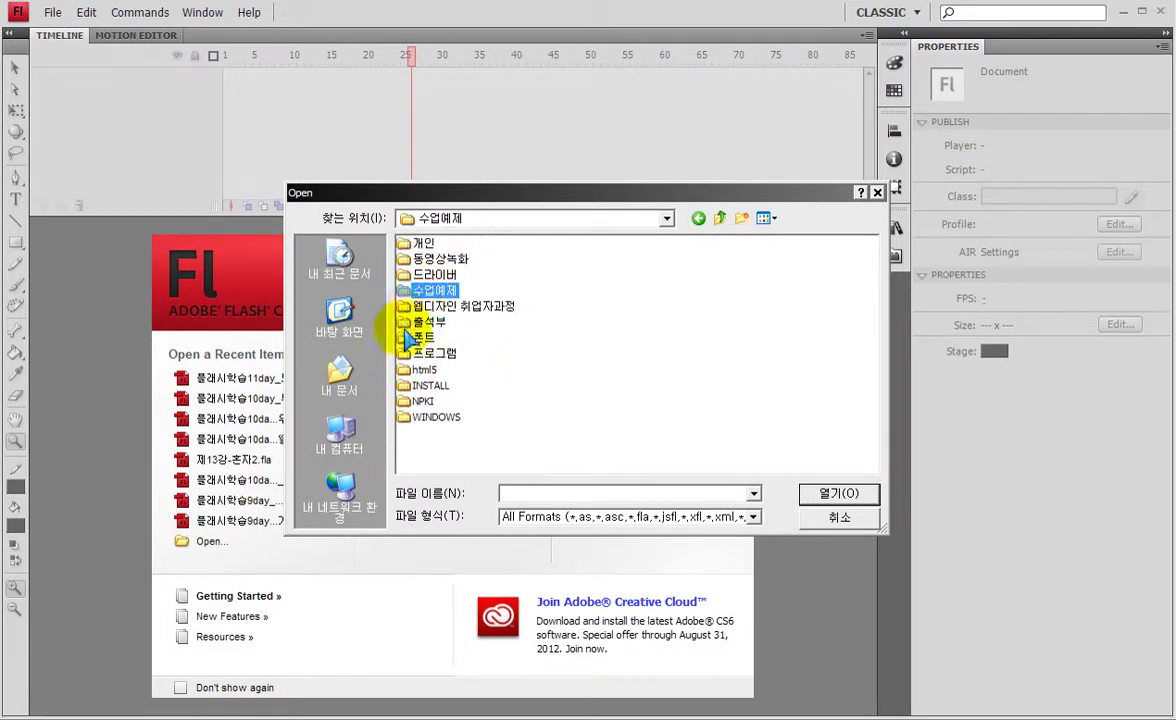
double_click(408, 292)
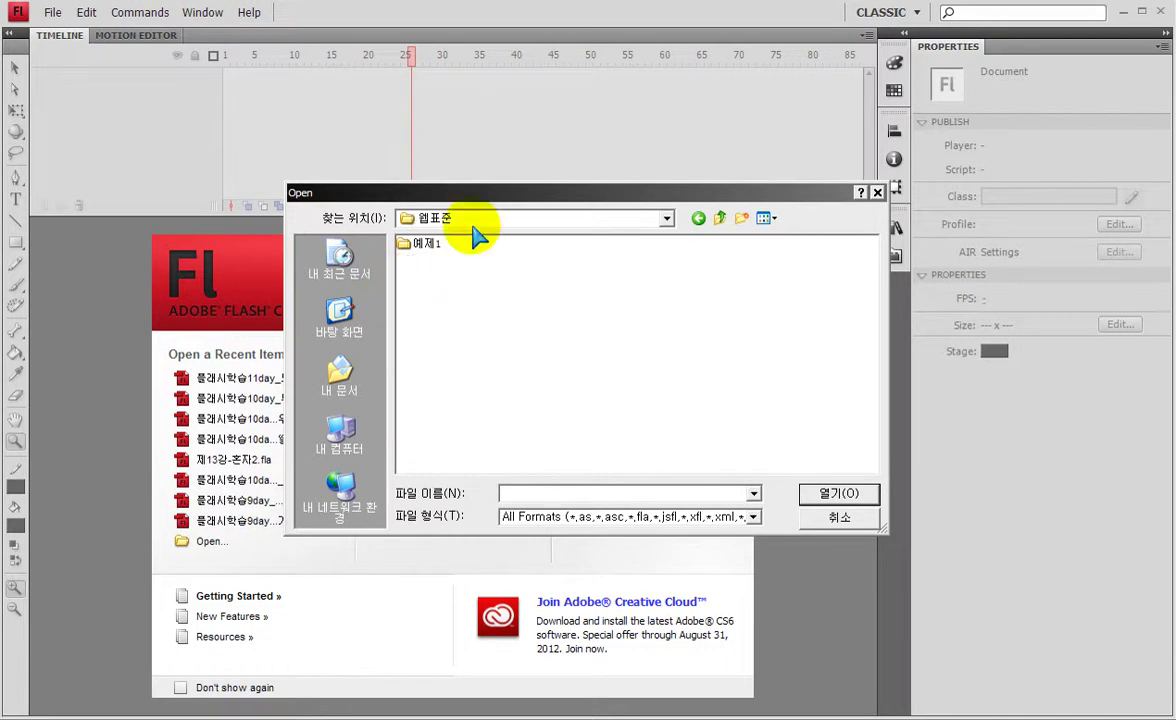
left_click(719, 218)
double_click(410, 337)
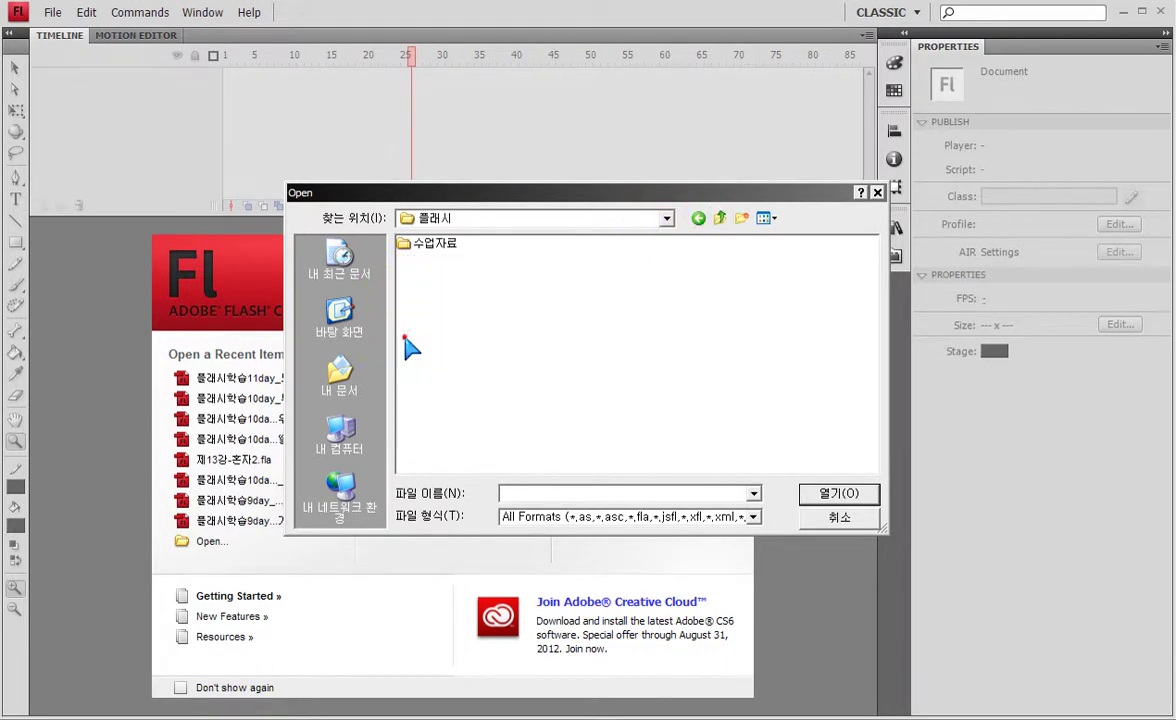
- Open the file 제14강-혼자3.fla from the 제14강 folder within 수업자료
left_click(425, 244)
double_click(425, 244)
left_click(418, 241)
double_click(416, 244)
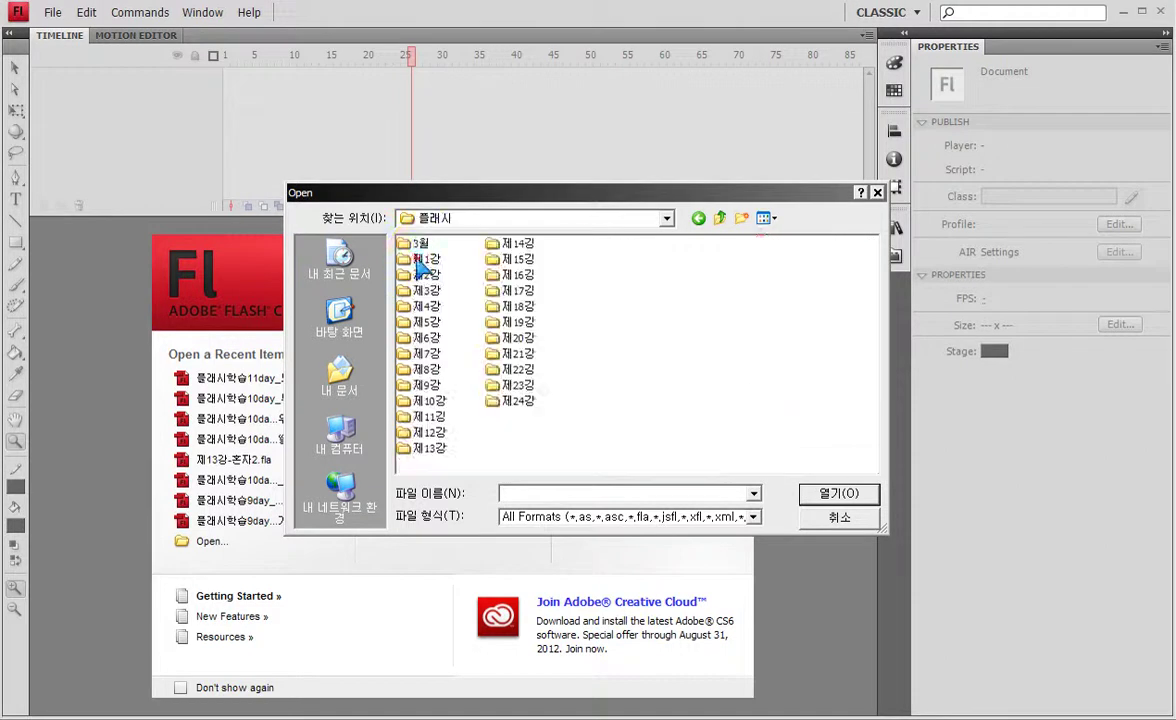
double_click(512, 245)
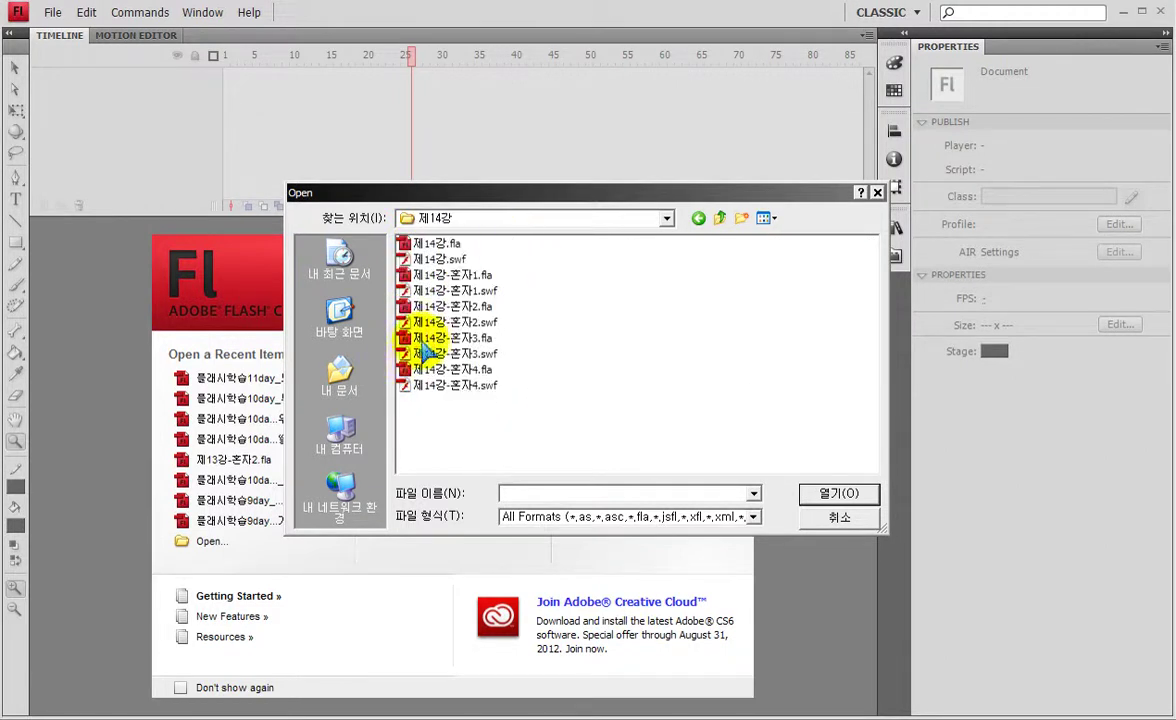
left_click(432, 337)
left_click(836, 492)
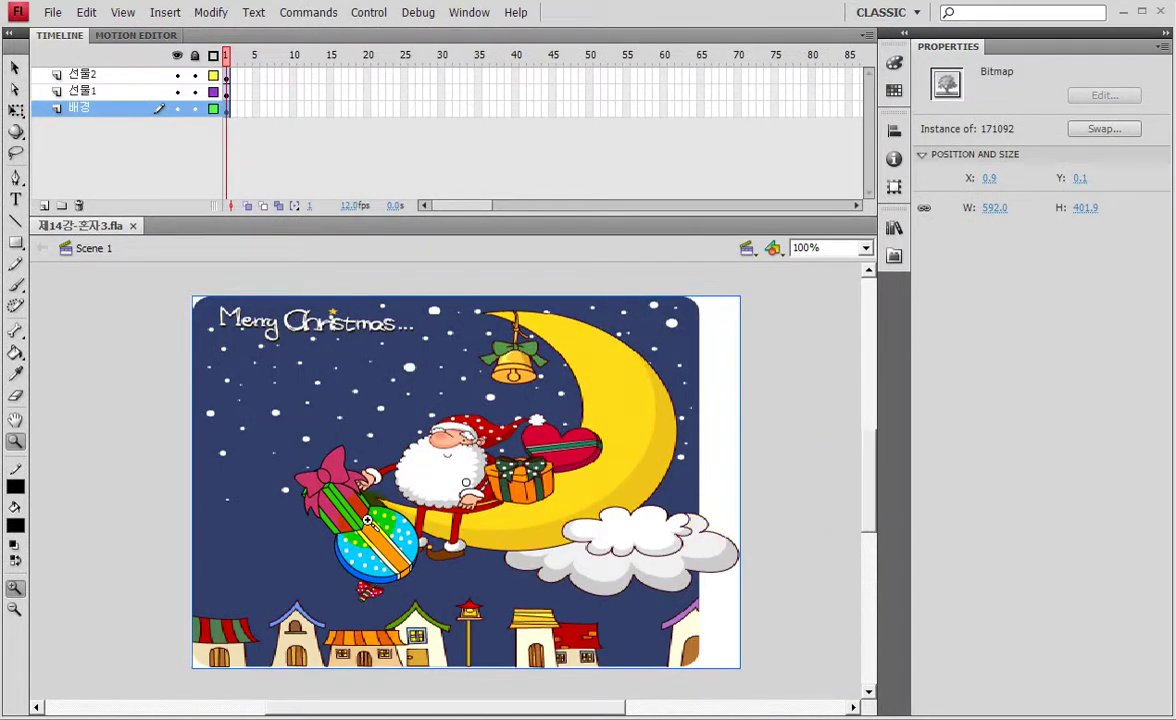
- Lock the 배경 layer, keeping it visible, and hide the 선물2 layer
left_click(178, 108)
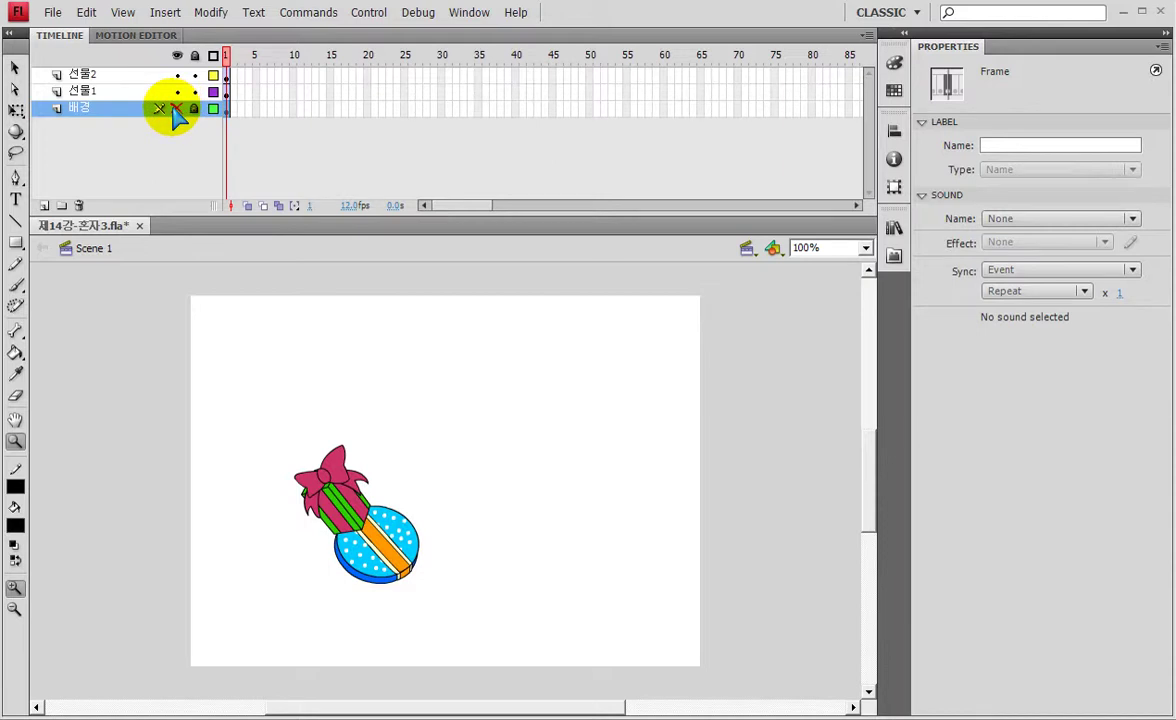
left_click(178, 108)
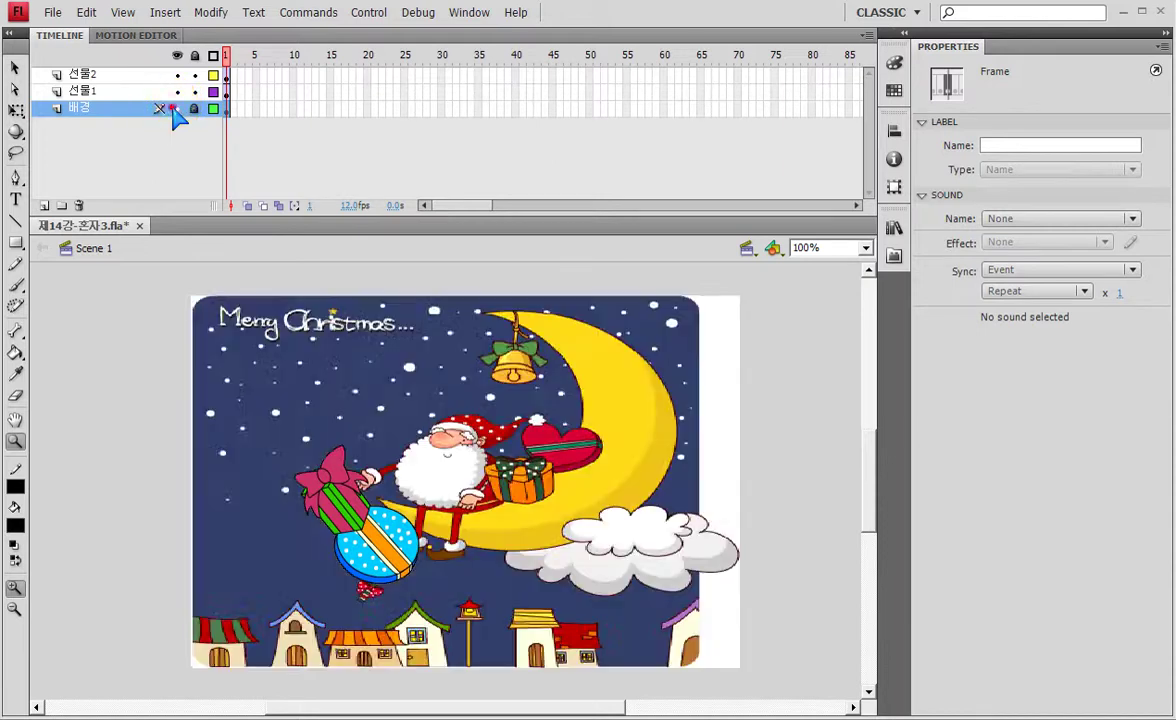
left_click(227, 92)
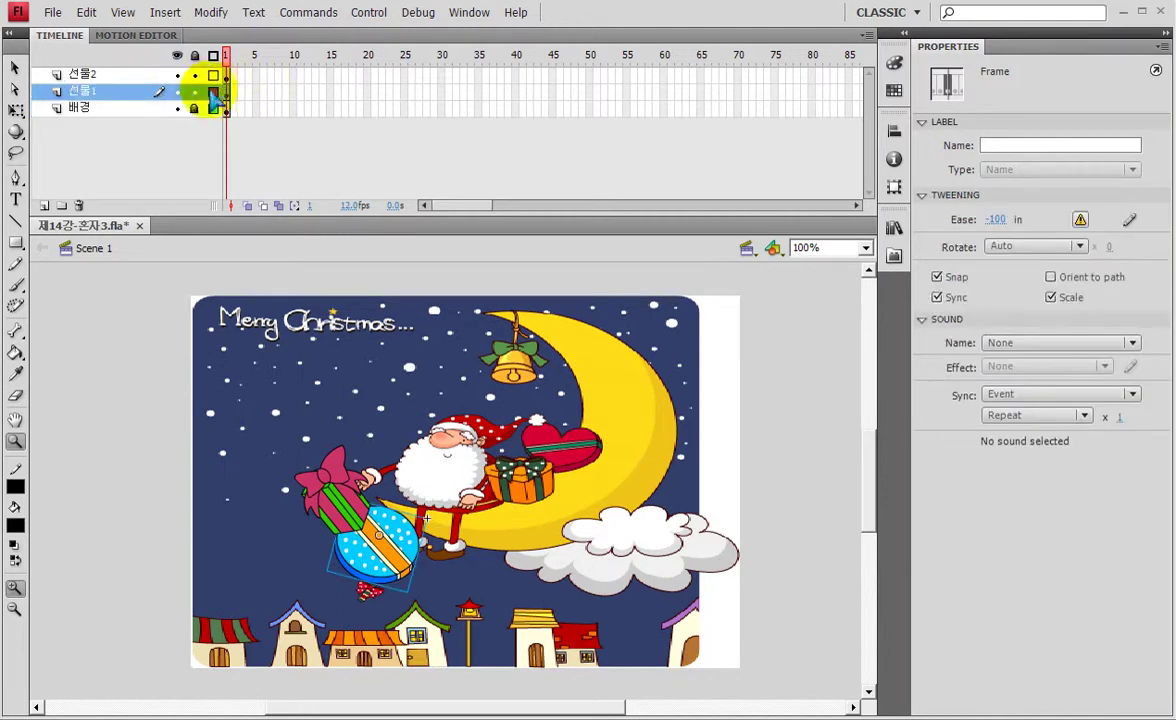
left_click(178, 75)
left_click(190, 98)
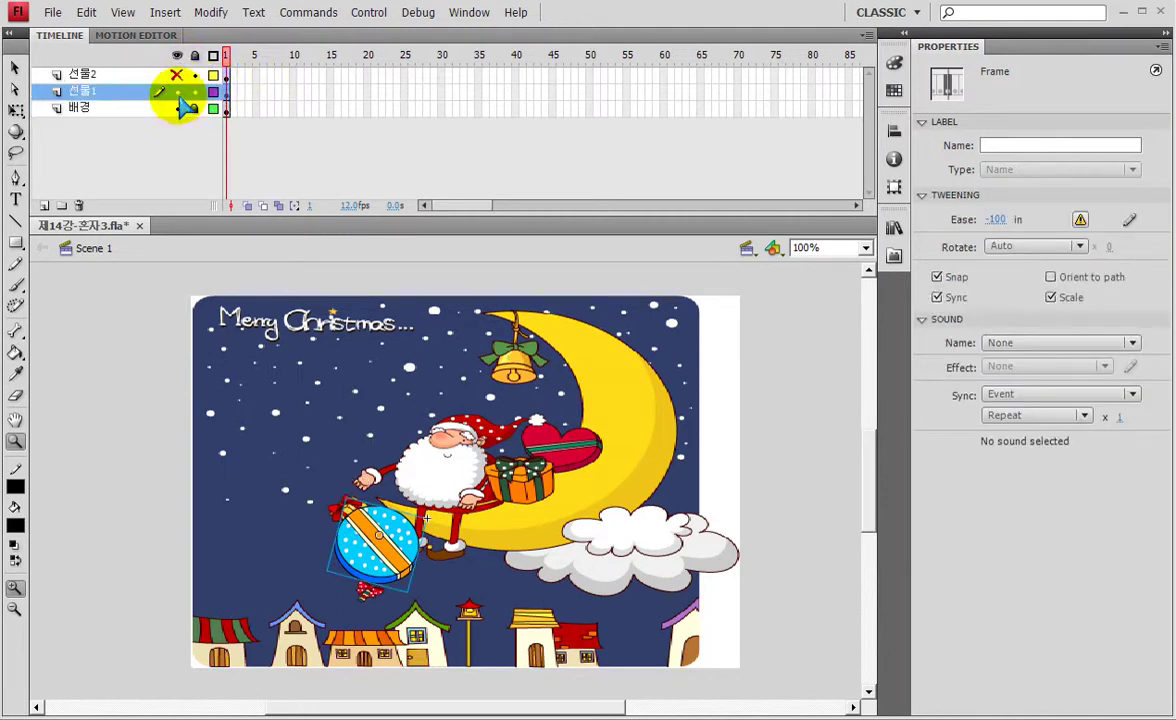
- Toggle the 선물1 layer's visibility repeatedly to identify which gift it holds, leaving the layer shown
left_click(176, 92)
left_click(176, 92)
left_click(175, 92)
left_click(175, 92)
left_click(175, 92)
left_click(175, 92)
left_click(175, 92)
left_click(175, 92)
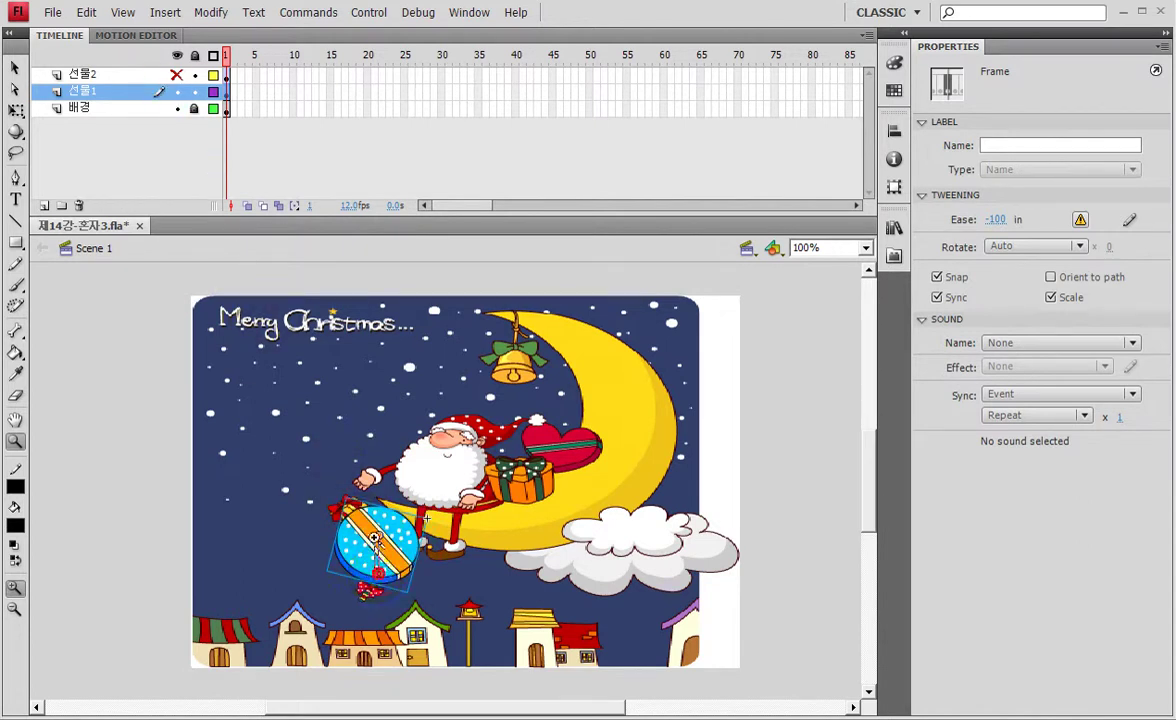
- Move the blue round gift on the 선물1 layer up in front of Santa, to about X 286, Y 168
left_click(370, 560)
double_click(15, 441)
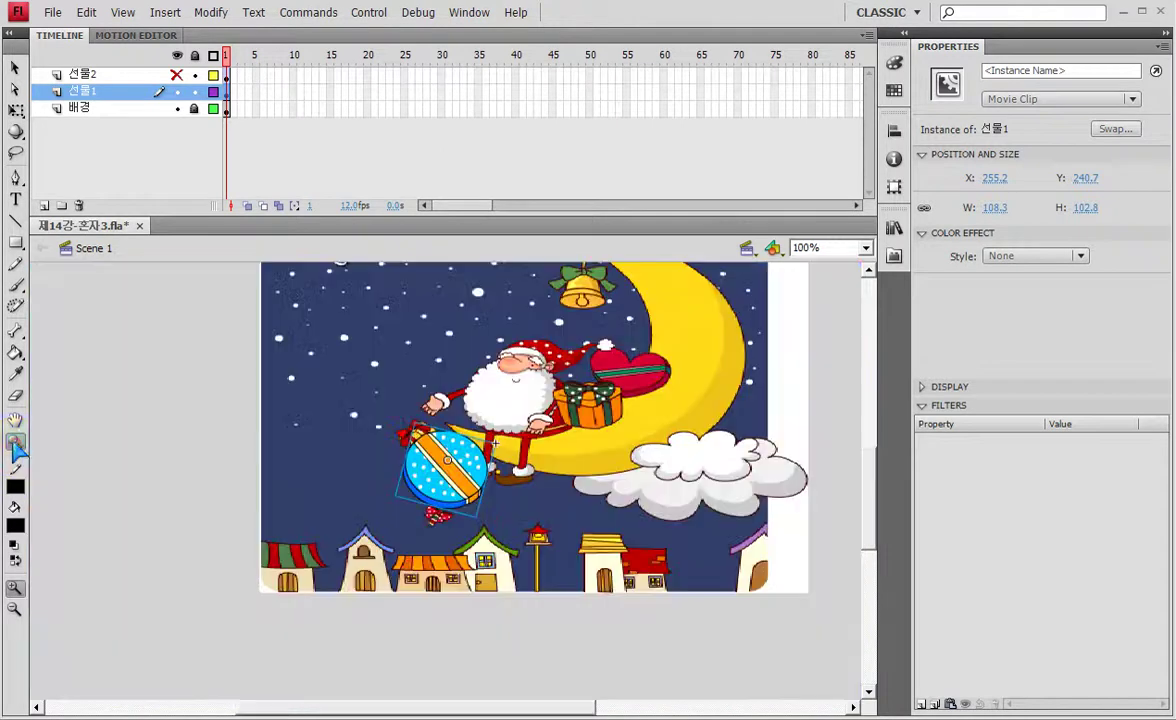
left_click(15, 68)
left_click_drag(463, 509, 493, 423)
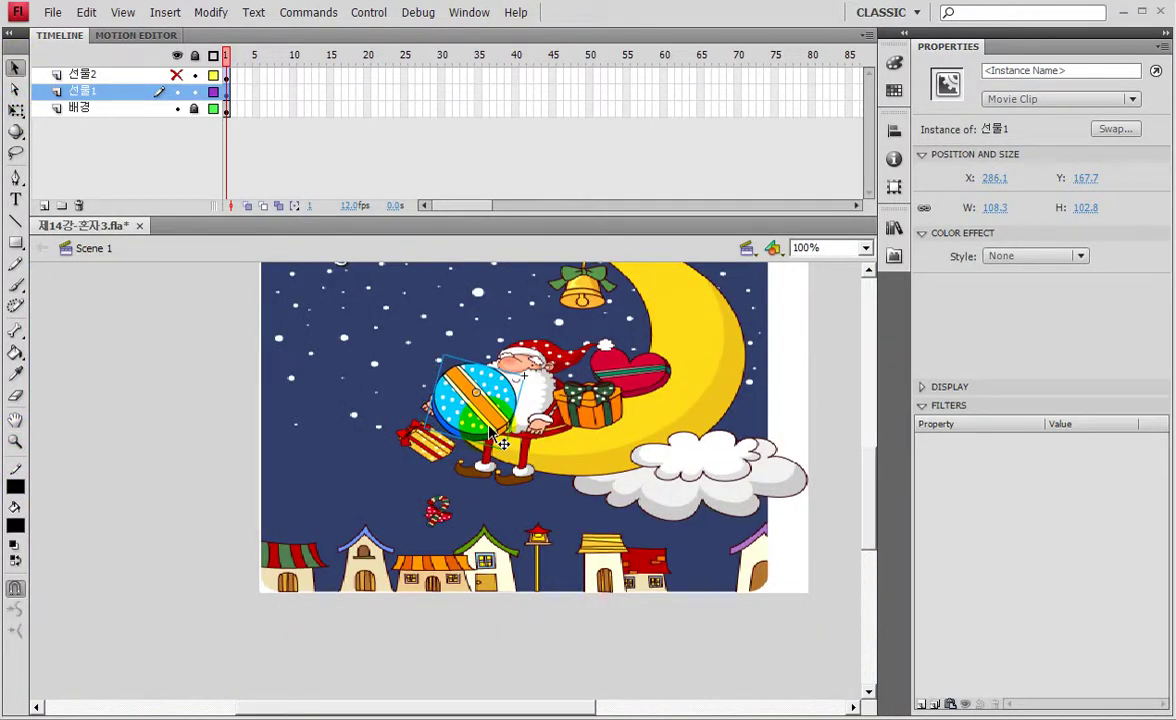
left_click(15, 420)
left_click_drag(673, 387, 673, 322)
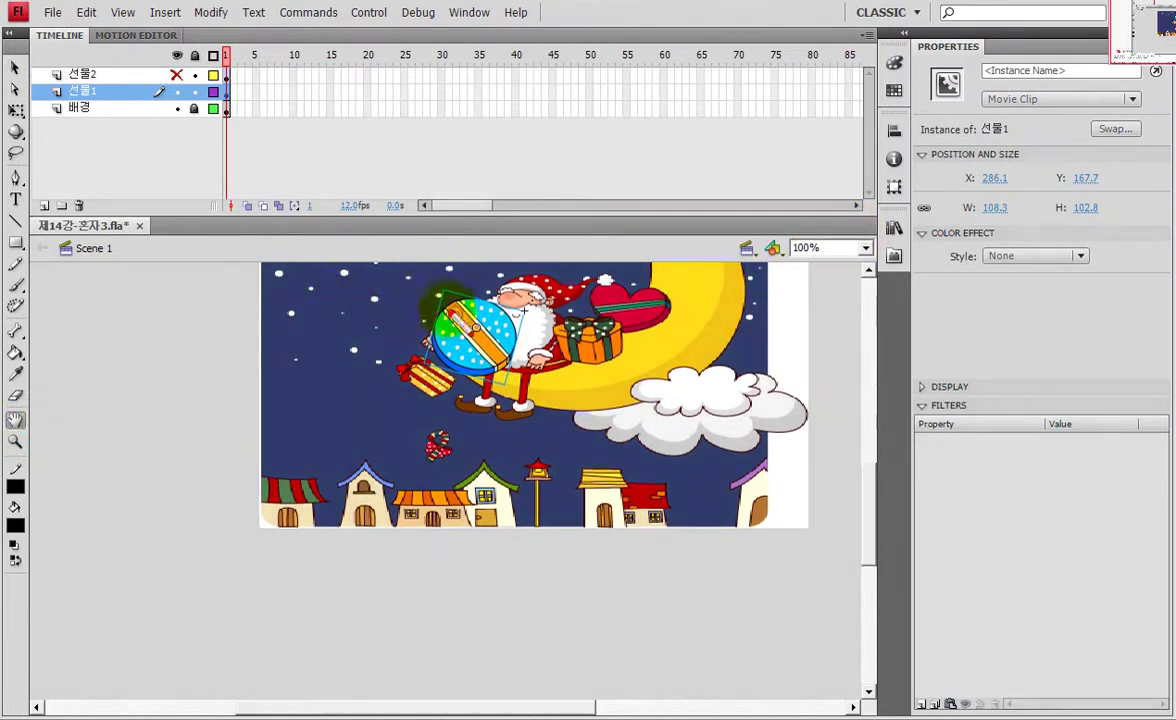
mouse_move(477, 327)
left_mouse_down()
mouse_move(708, 308)
mouse_move(774, 248)
mouse_move(831, 233)
mouse_move(931, 103)
mouse_move(932, 58)
mouse_move(1090, 56)
mouse_move(1077, 97)
mouse_move(979, 122)
mouse_move(905, 128)
left_mouse_up()
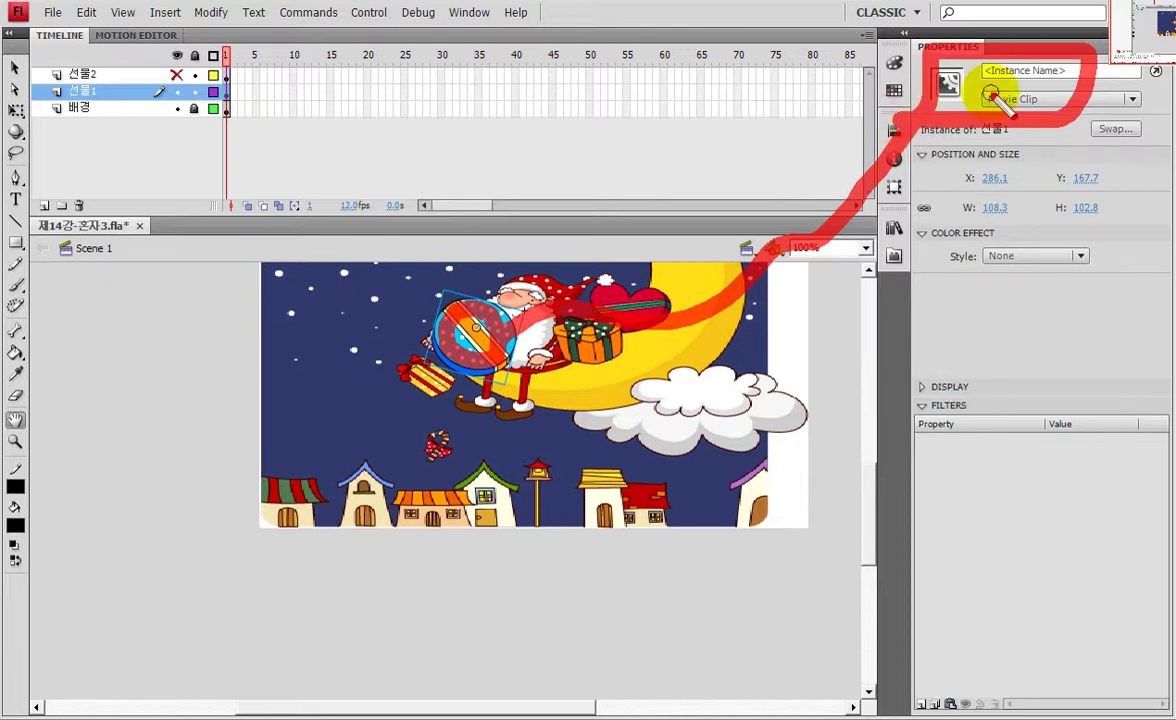
mouse_move(977, 112)
left_mouse_down()
mouse_move(1125, 115)
mouse_move(1008, 86)
left_mouse_up()
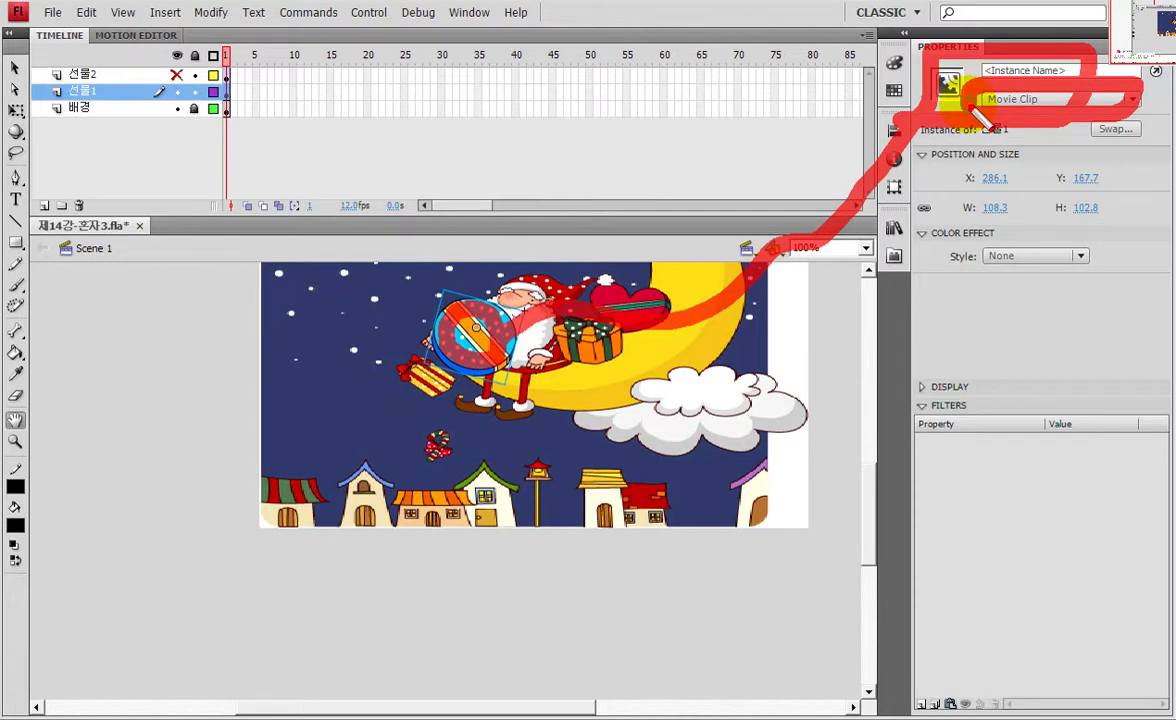
key("Escape")
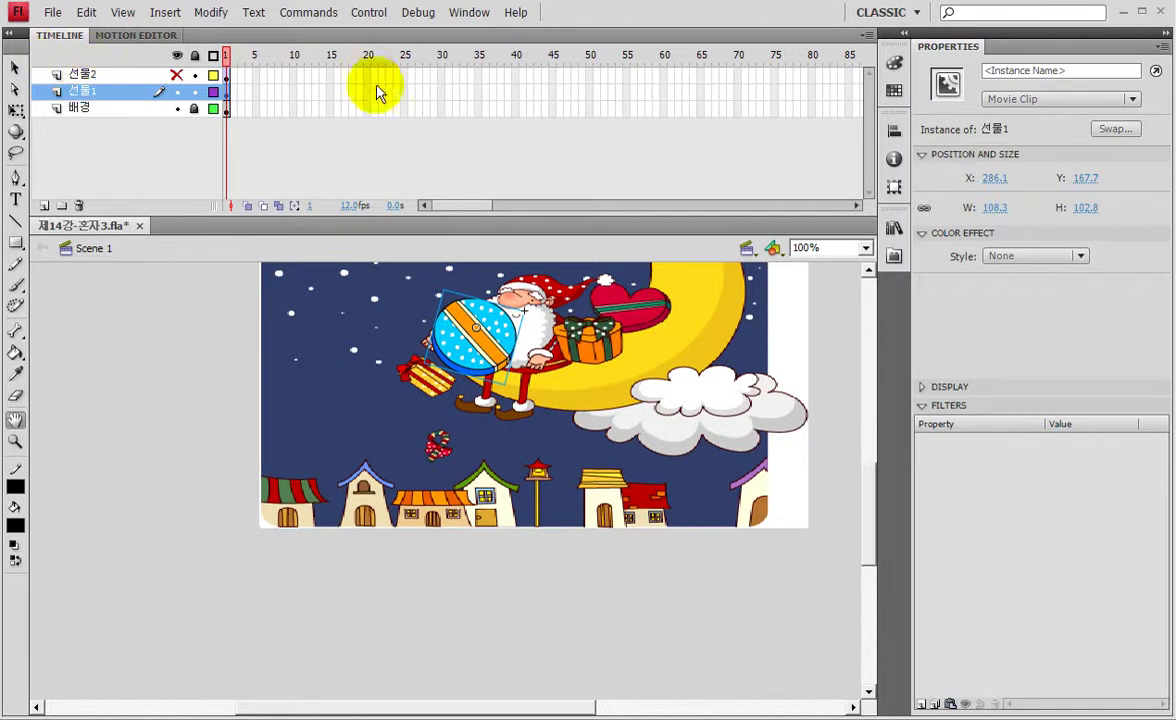
- Insert a keyframe at frame 30 of the 선물1 layer and move its gift below the stage to about X 375, Y 420
left_click(441, 92)
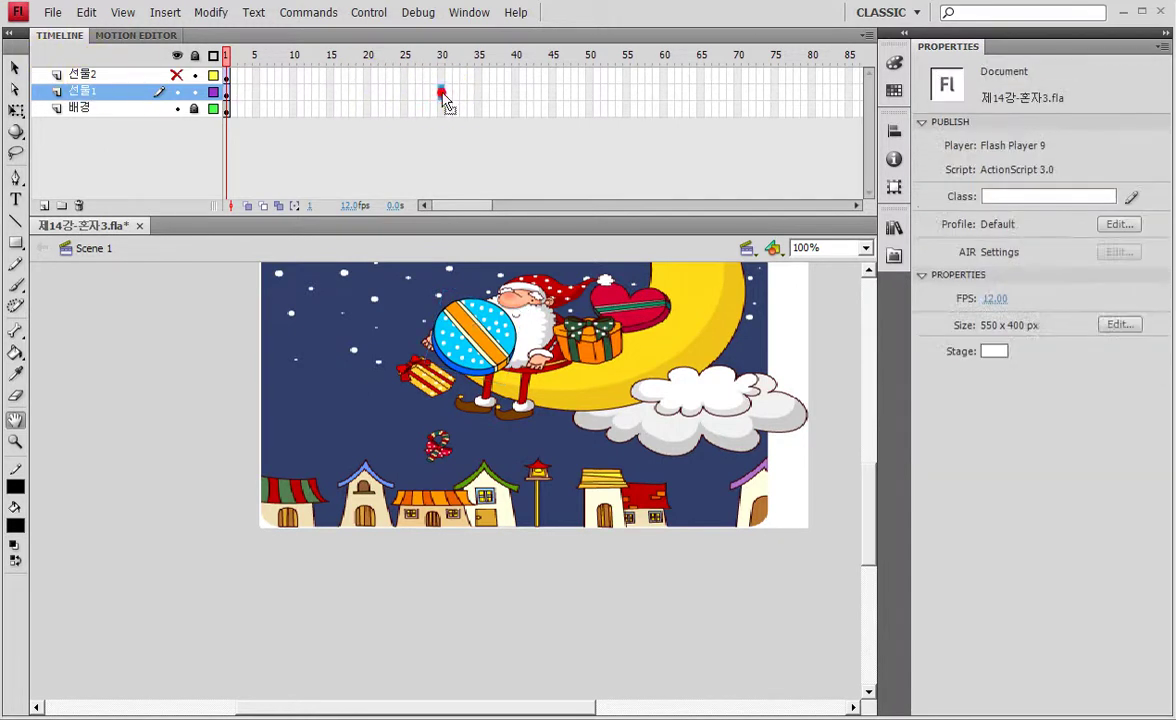
key("F6")
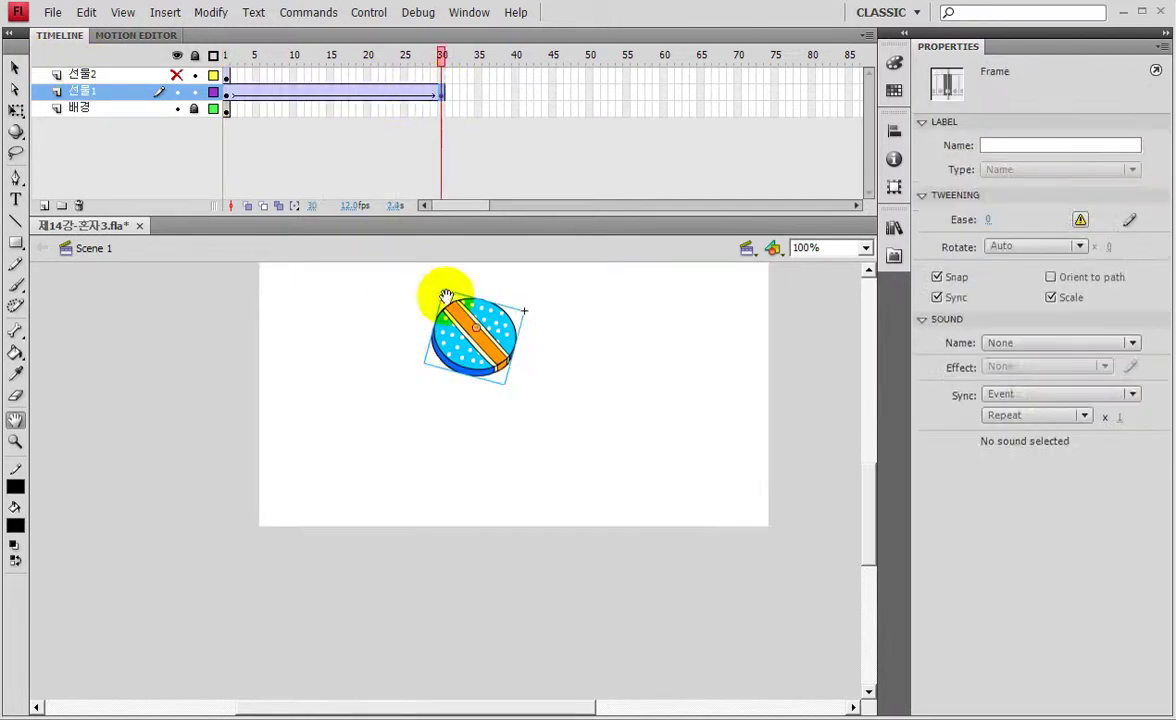
left_click(15, 67)
left_click_drag(483, 364, 571, 592)
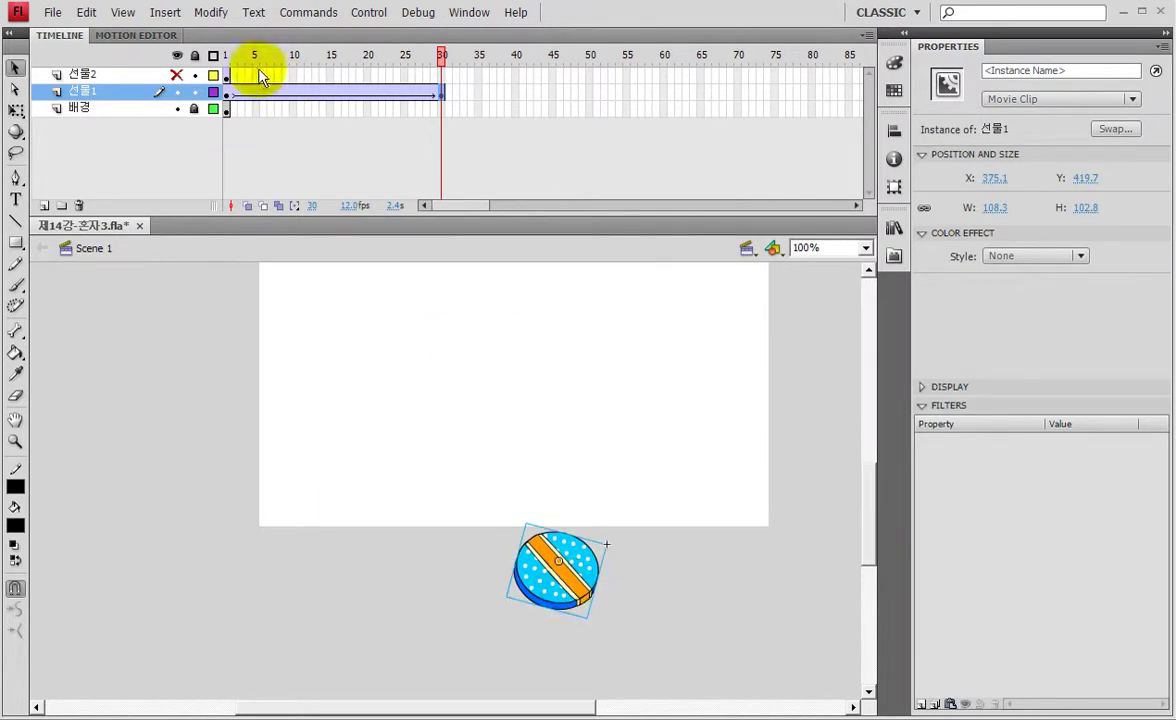
left_click_drag(240, 65, 426, 64)
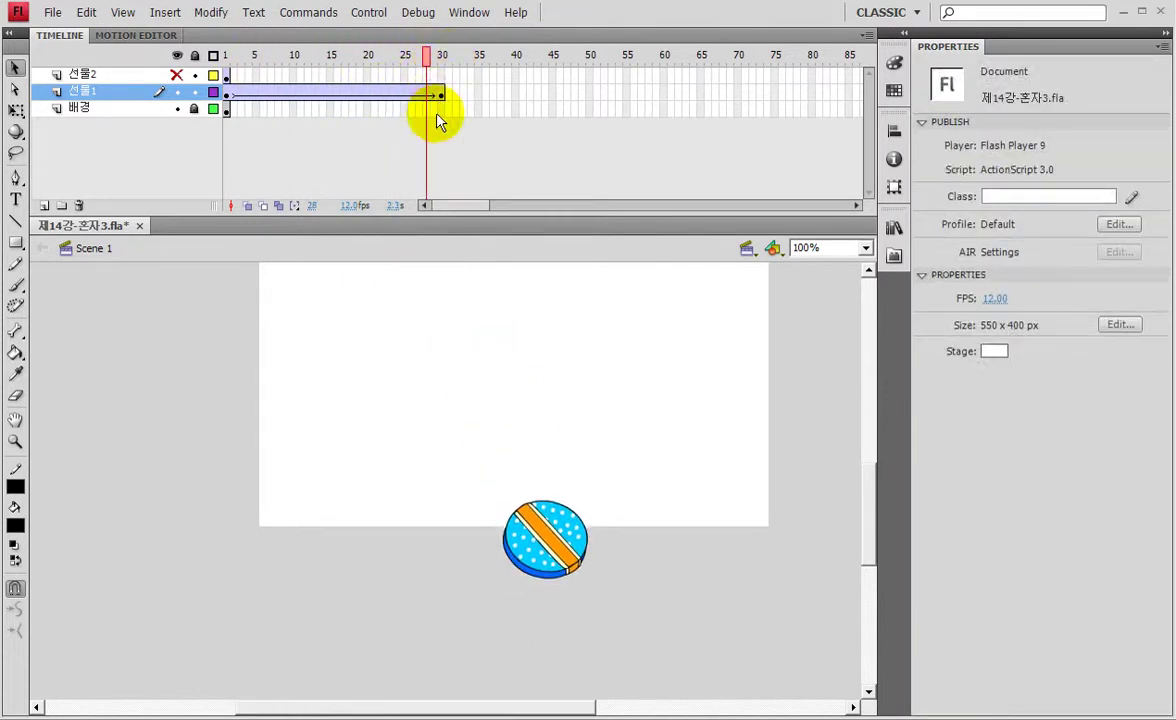
- Extend the 배경 layer's frames to frame 30 and scrub through the timeline to preview the gift's fall
left_click(441, 110)
left_click(440, 111)
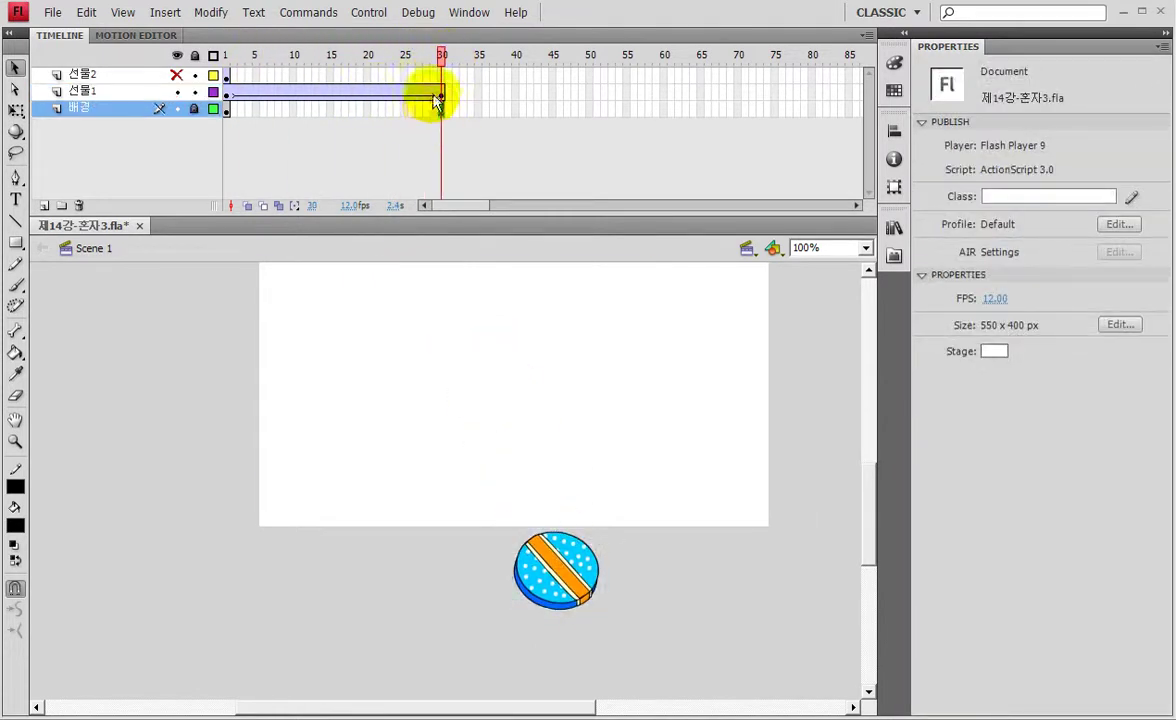
key("F5")
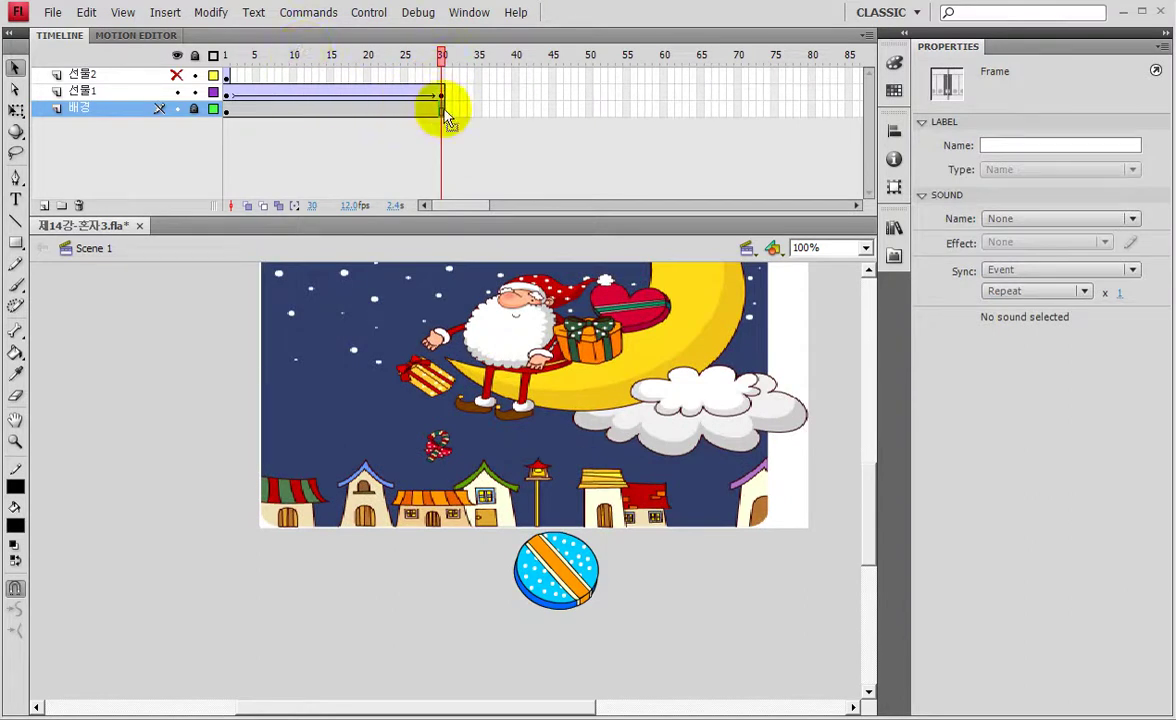
left_click_drag(241, 58, 441, 63)
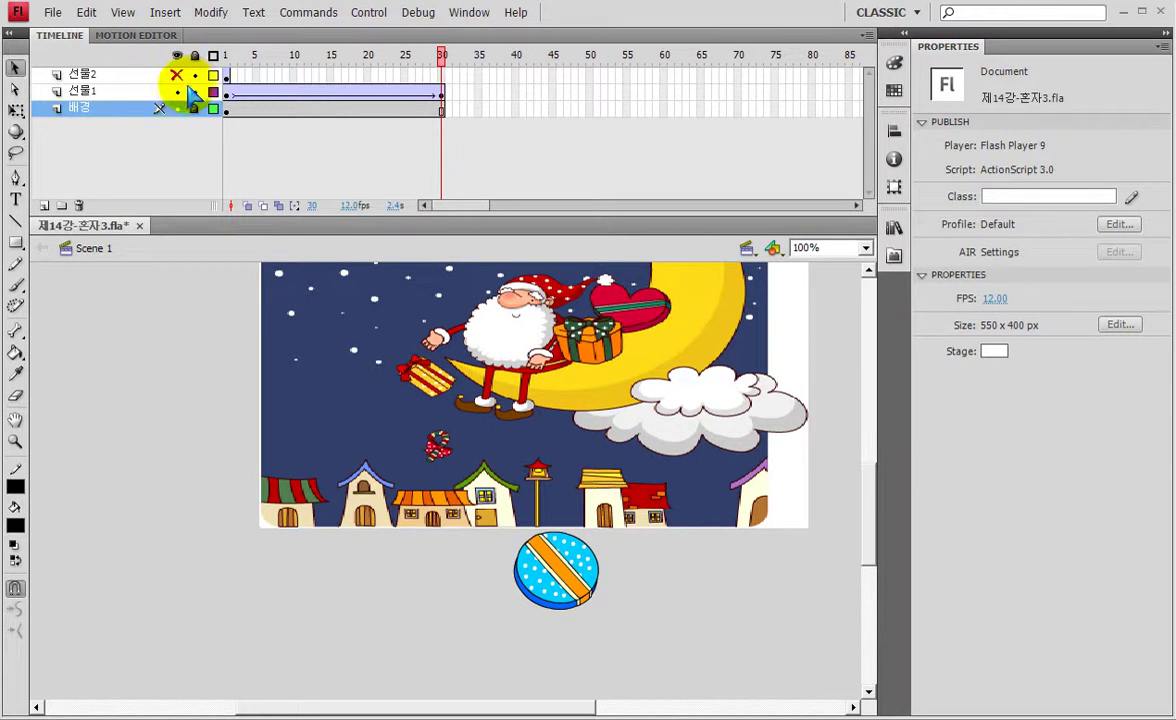
- Select frames within the 선물1 layer's tween to examine its Ease setting
left_click_drag(262, 91, 285, 97)
left_click(322, 94)
left_click(285, 93)
left_click(301, 94)
left_click(270, 93)
left_click(341, 92)
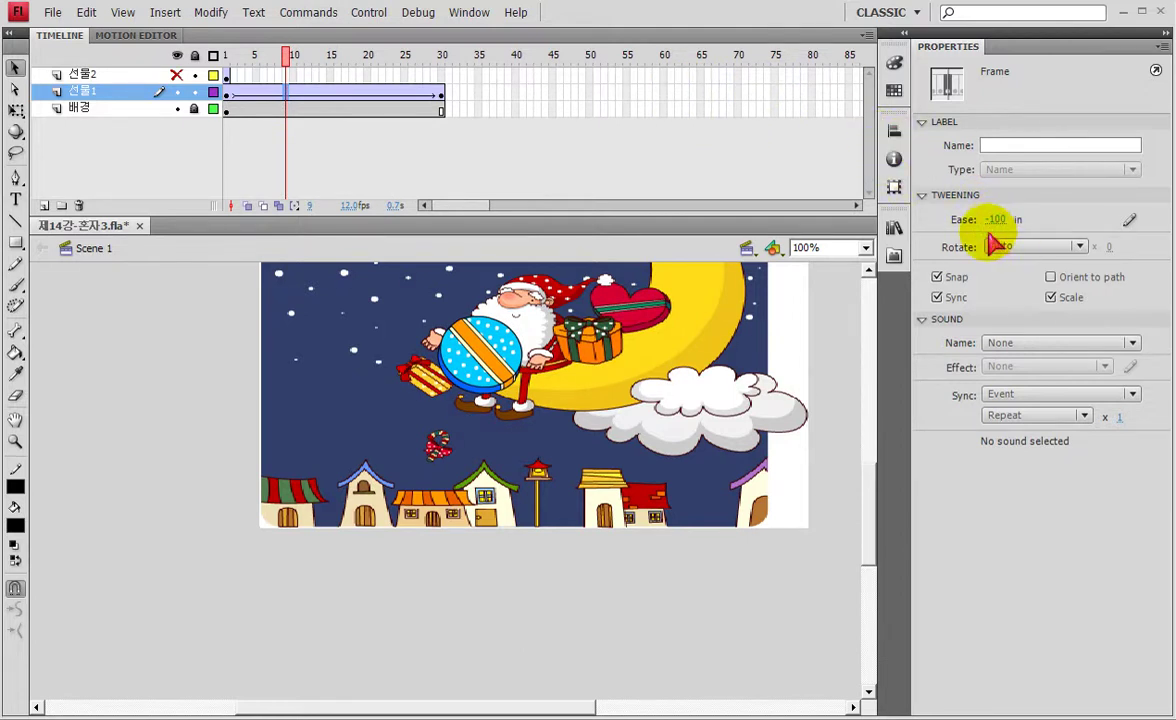
key("ctrl+2")
mouse_move(995, 234)
left_mouse_down()
mouse_move(1014, 200)
mouse_move(1008, 231)
left_mouse_up()
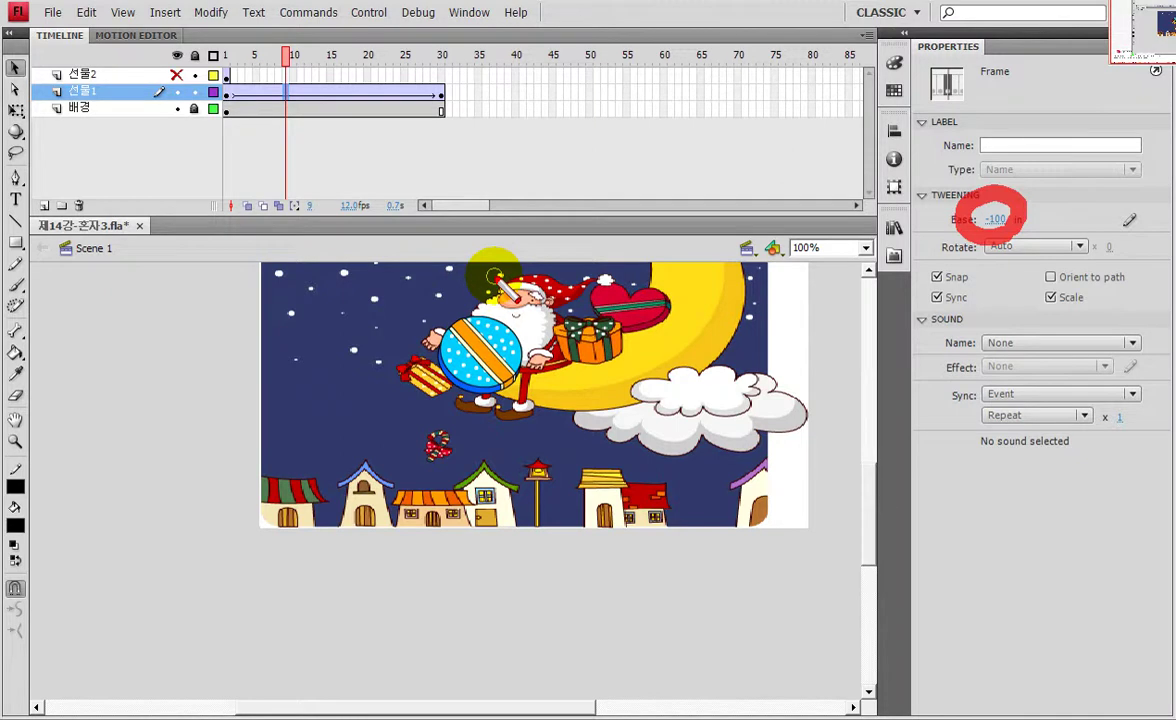
left_click(175, 343)
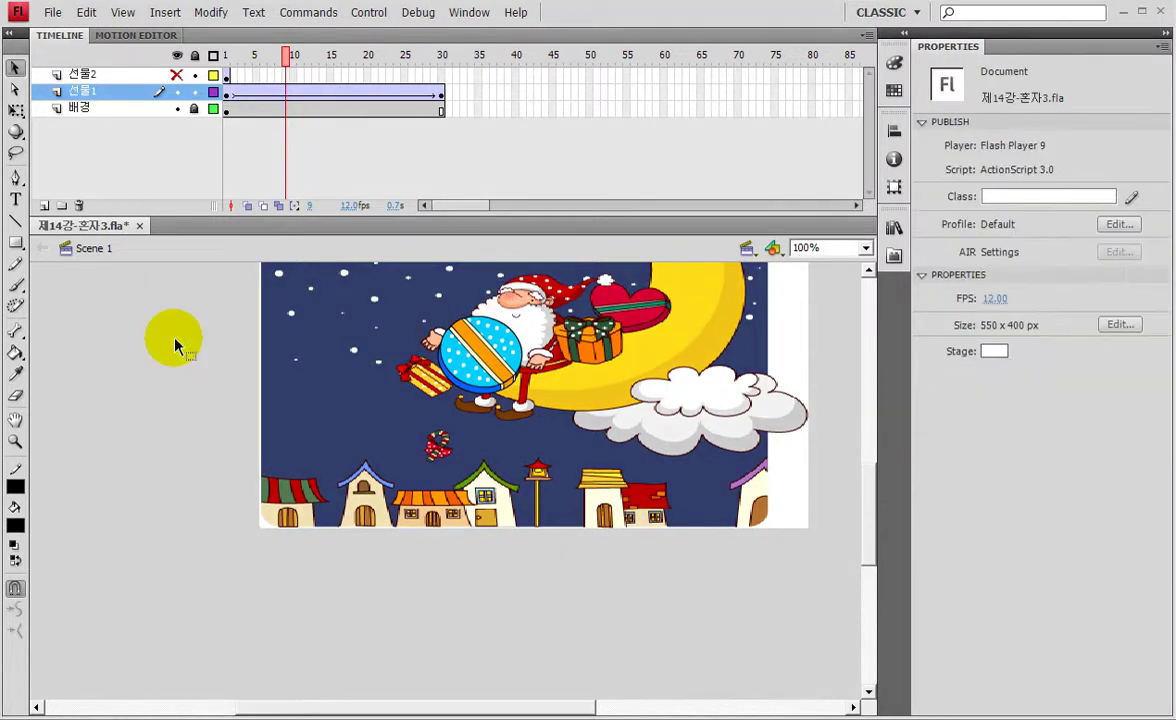
- Test the movie in a maximized preview to watch the falling gift, and close the preview
key("ctrl+Return")
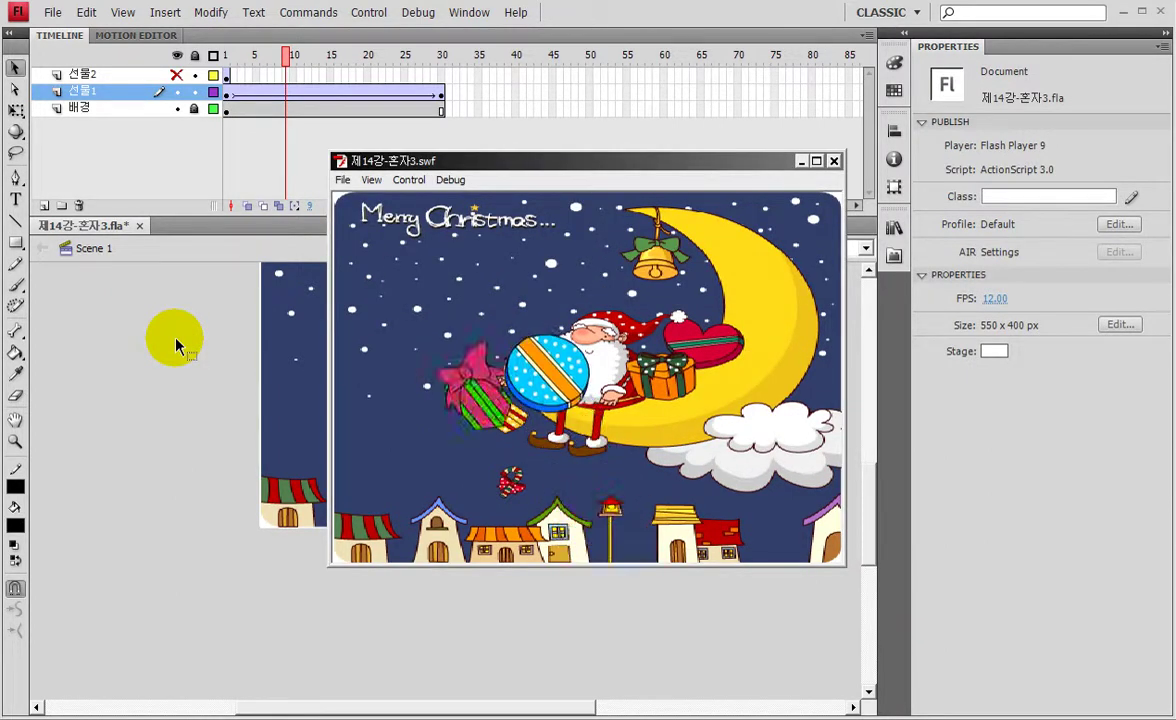
double_click(580, 164)
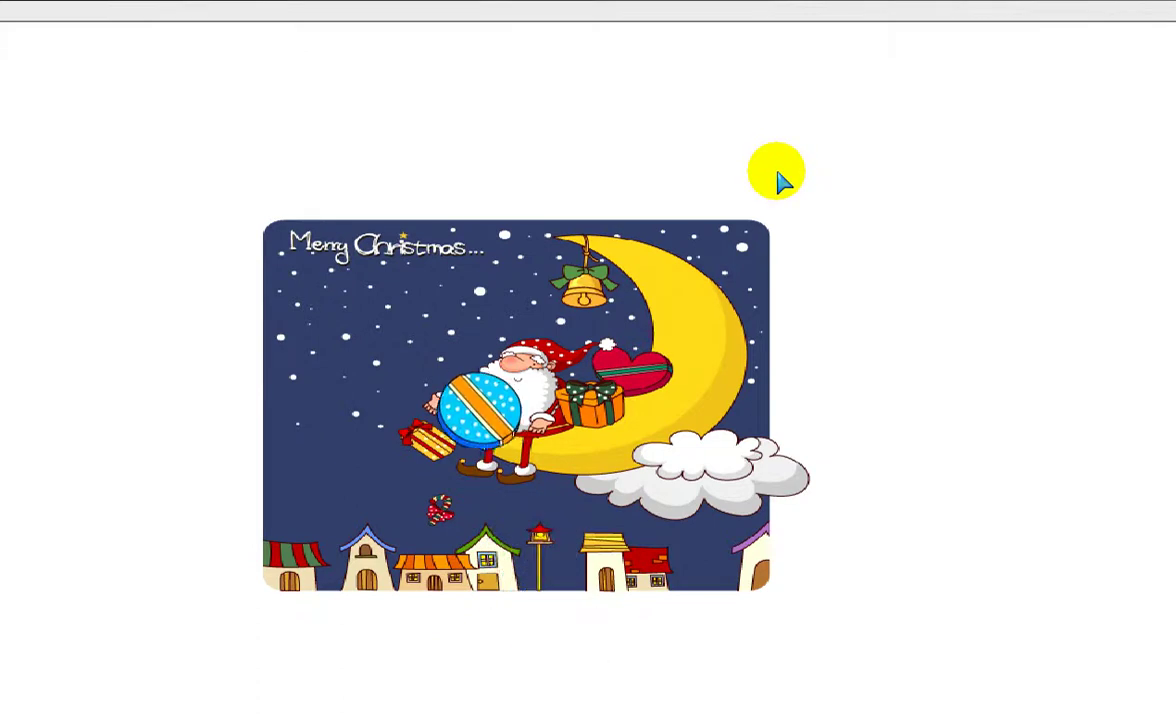
key("ctrl+w")
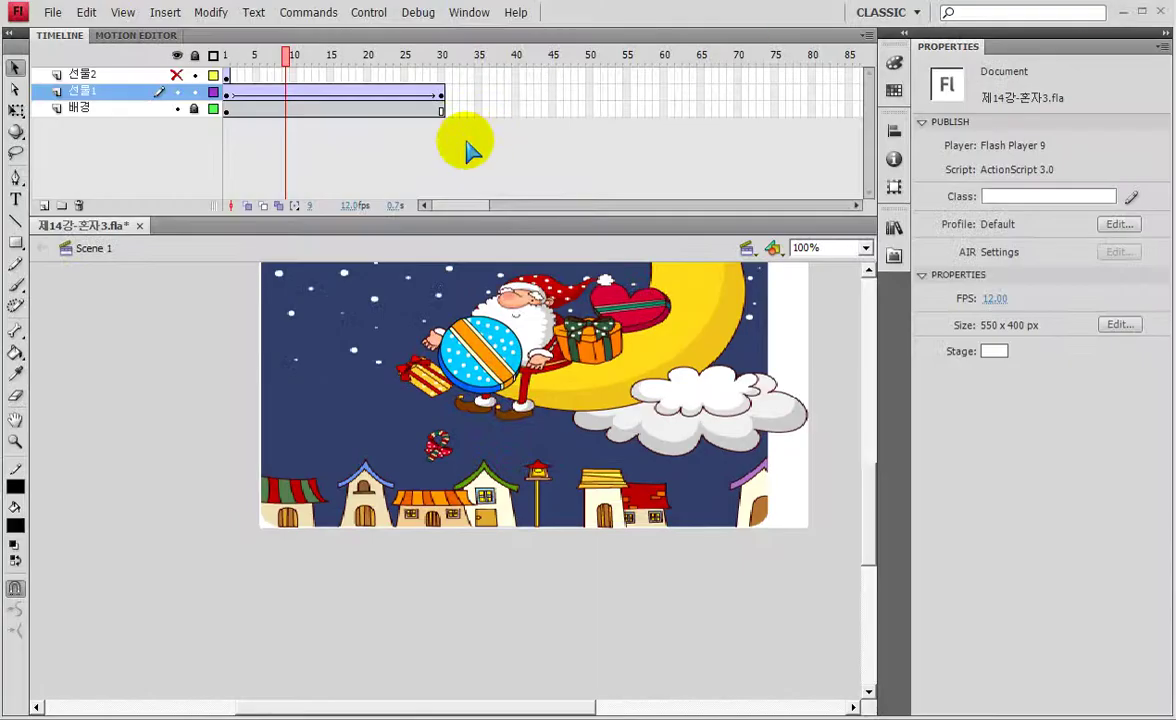
- Set the document's frame rate to 24 fps, test the movie in a maximized preview, and close the preview
left_click(358, 205)
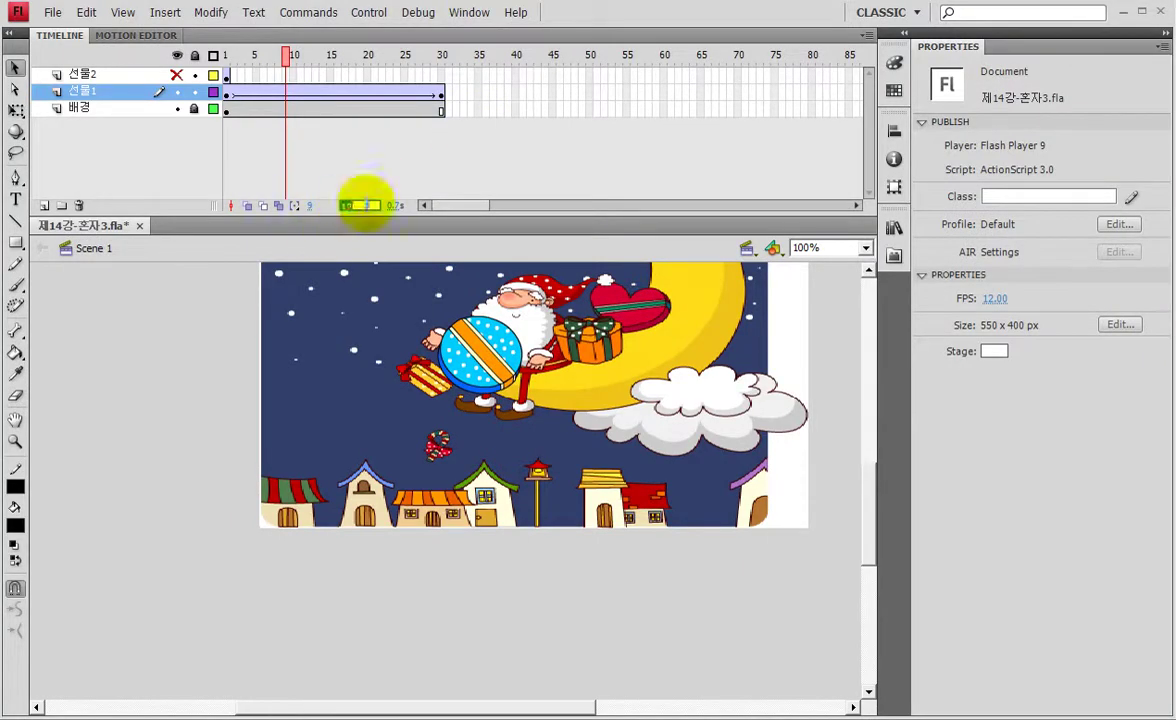
key("BackSpace")
type("24")
key("Return")
key("ctrl+Return")
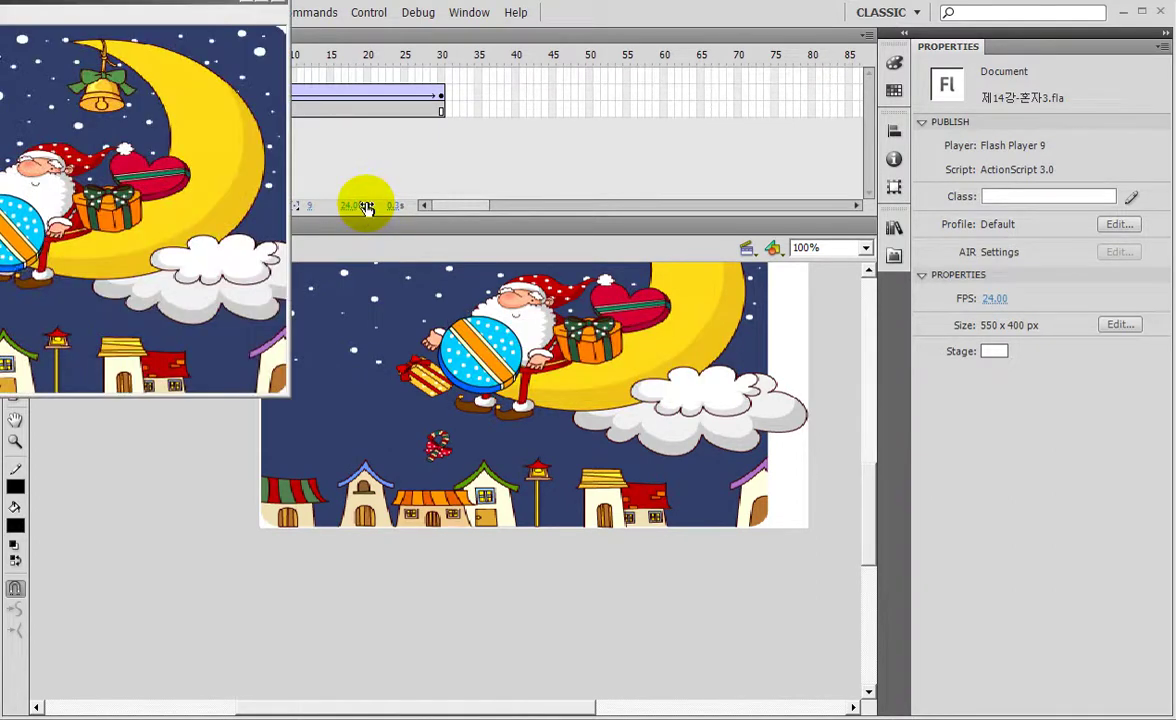
left_click(262, 2)
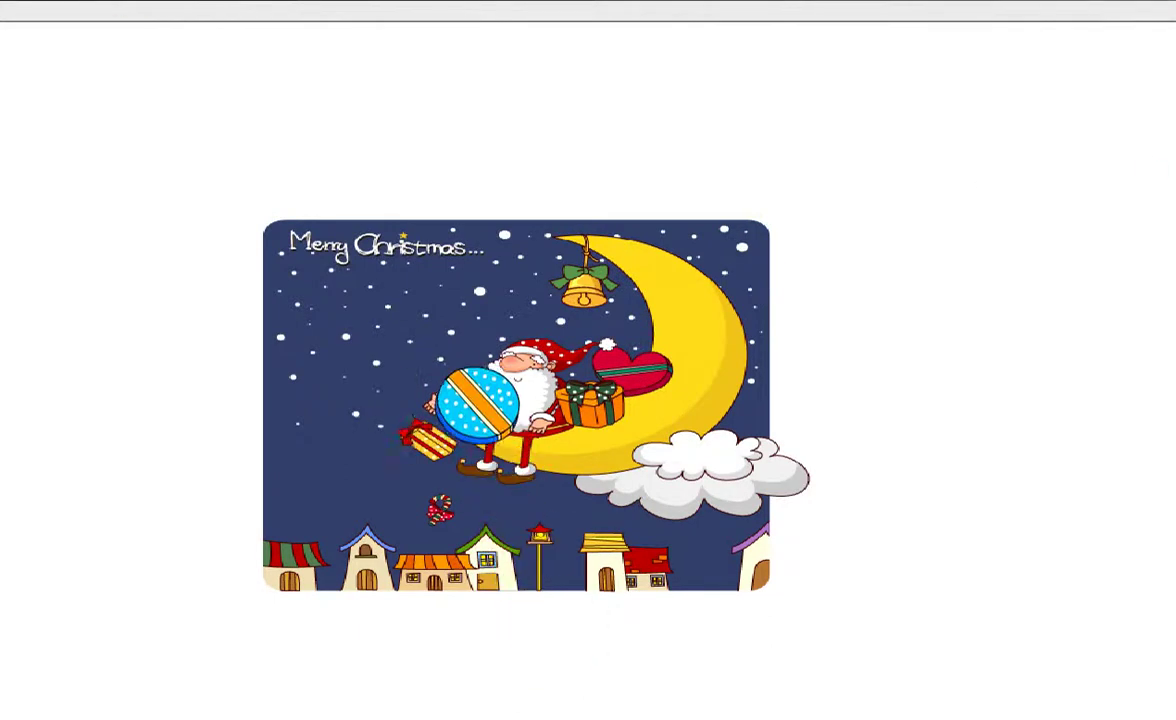
key("ctrl+w")
- Lock and hide the 선물1 layer and show the 선물2 layer, keeping the 배경 layer visible
left_click(194, 92)
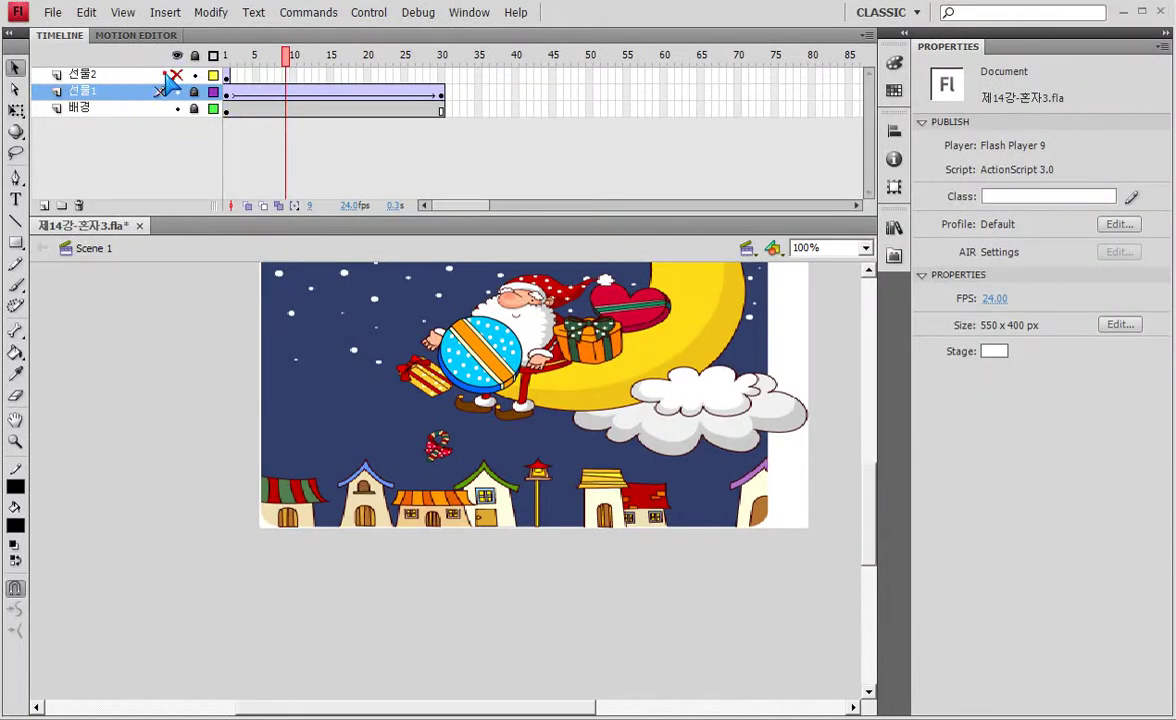
left_click(166, 75)
left_click(176, 75)
left_click(226, 75)
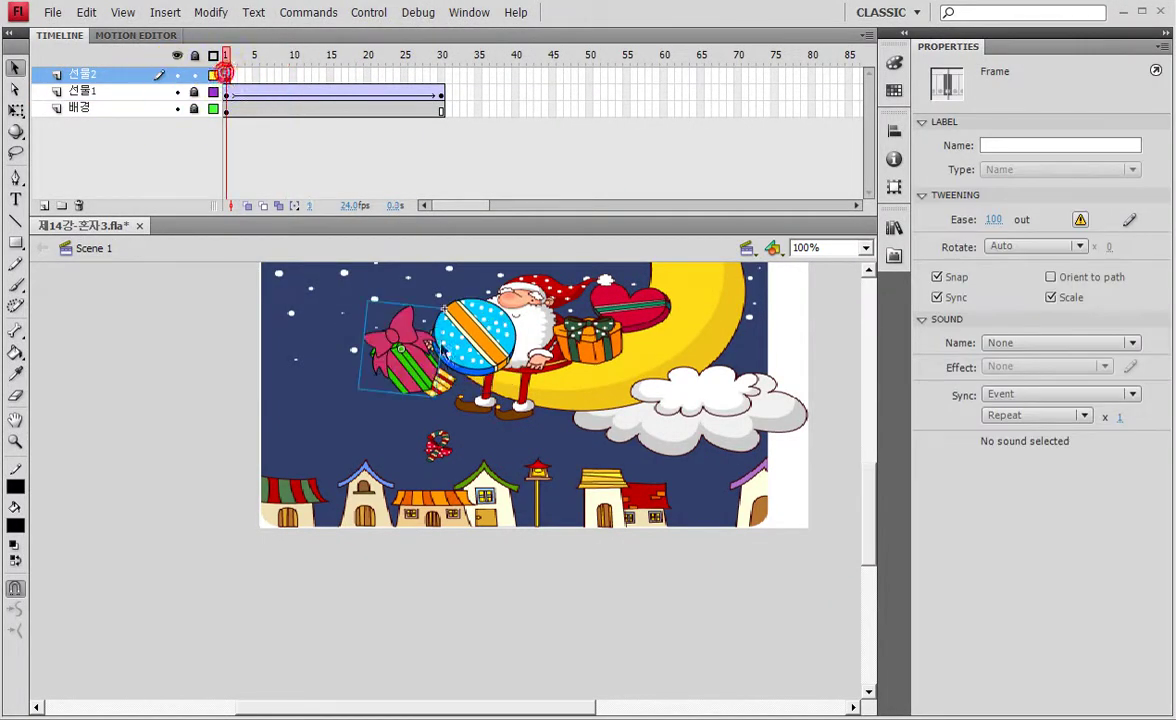
left_click(92, 262)
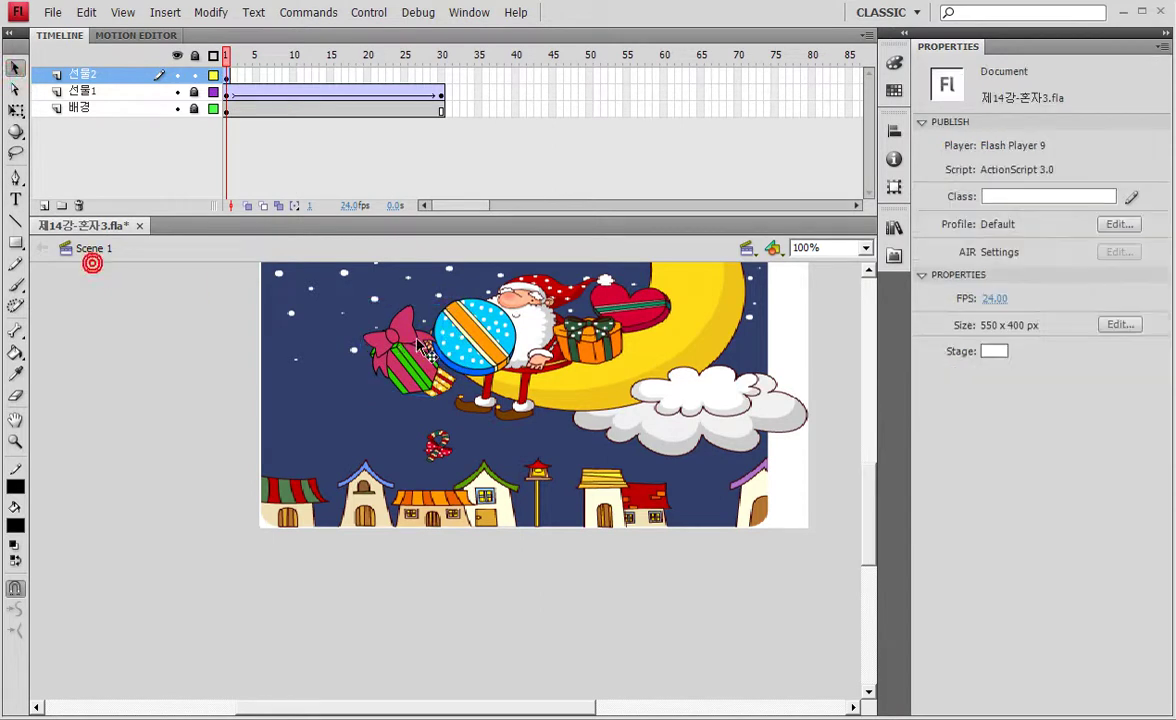
left_click_drag(176, 91, 176, 108)
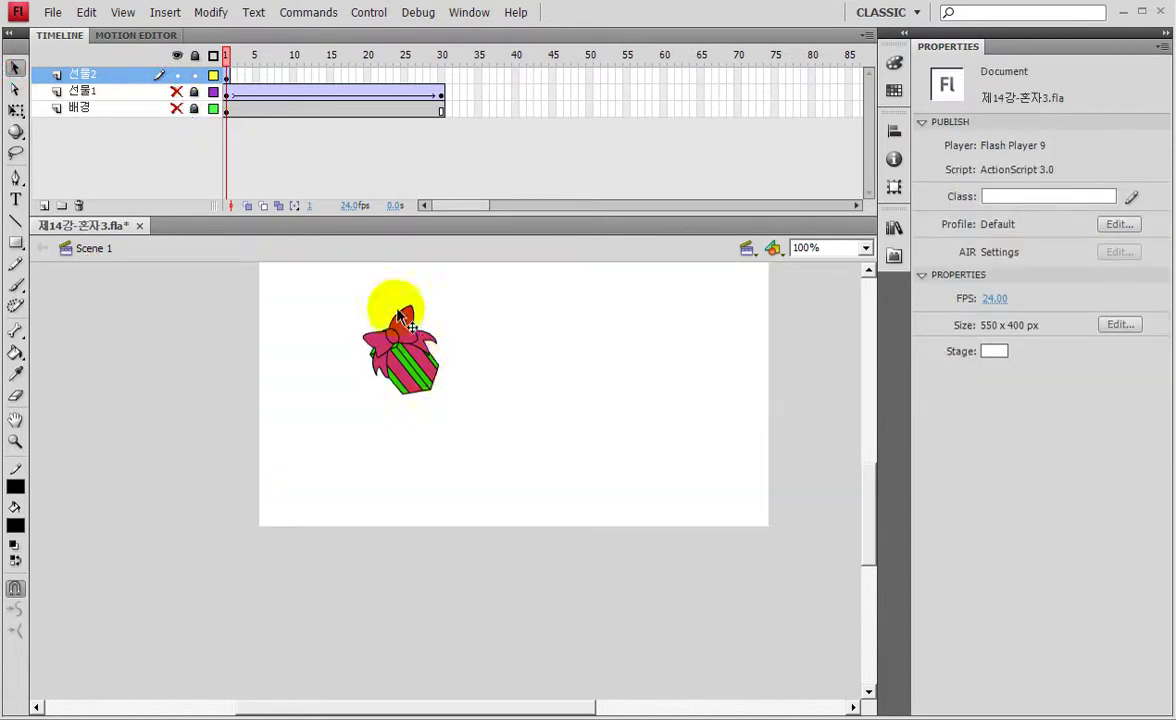
left_click(176, 108)
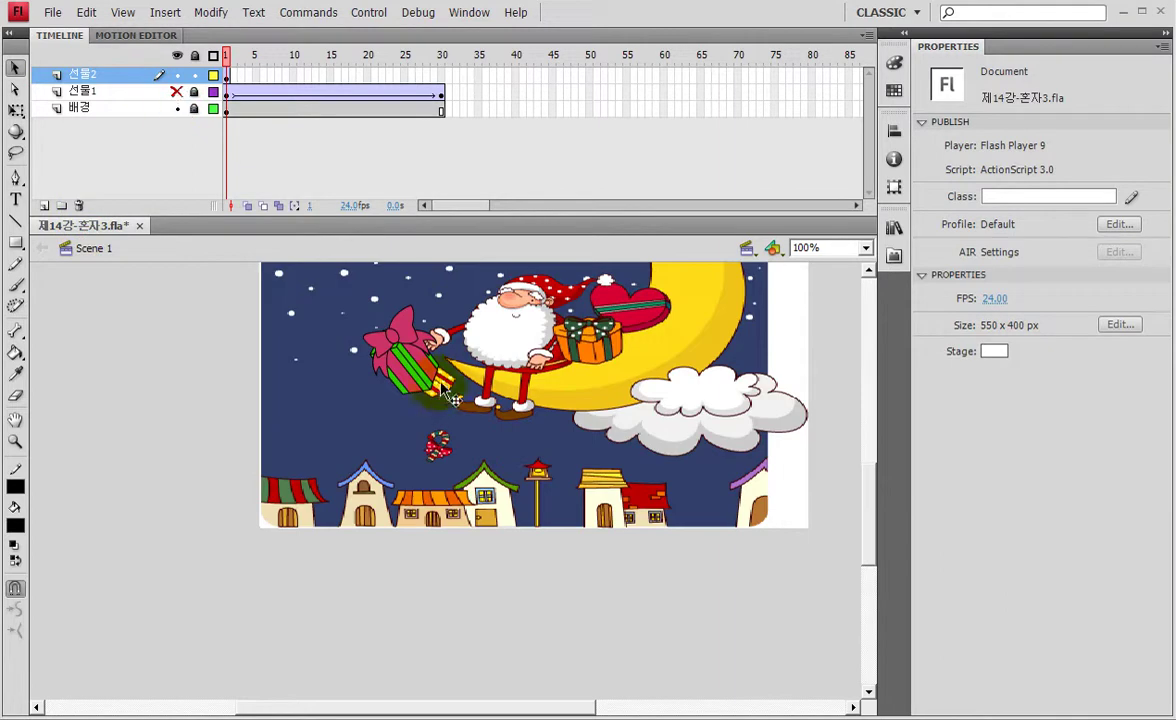
- Place the 선물2 gift at Santa's hand, about X 258, Y 143, and shift its keyframe from frame 1 to frame 10
left_click(177, 92)
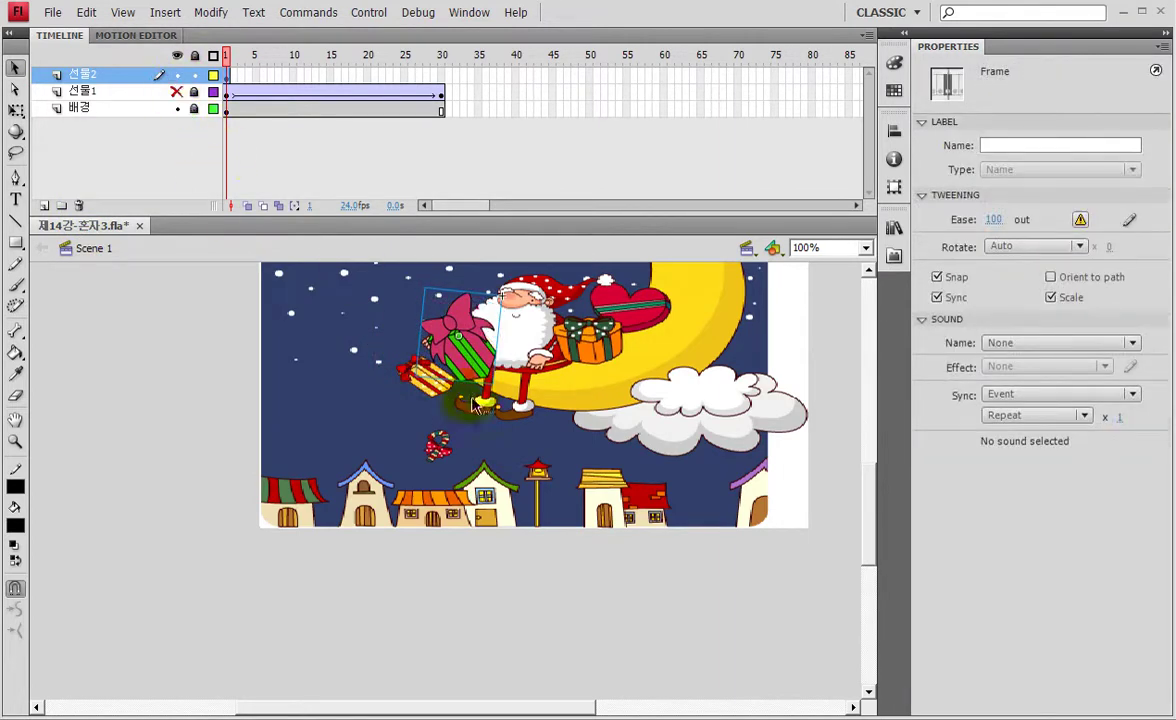
left_click(476, 365)
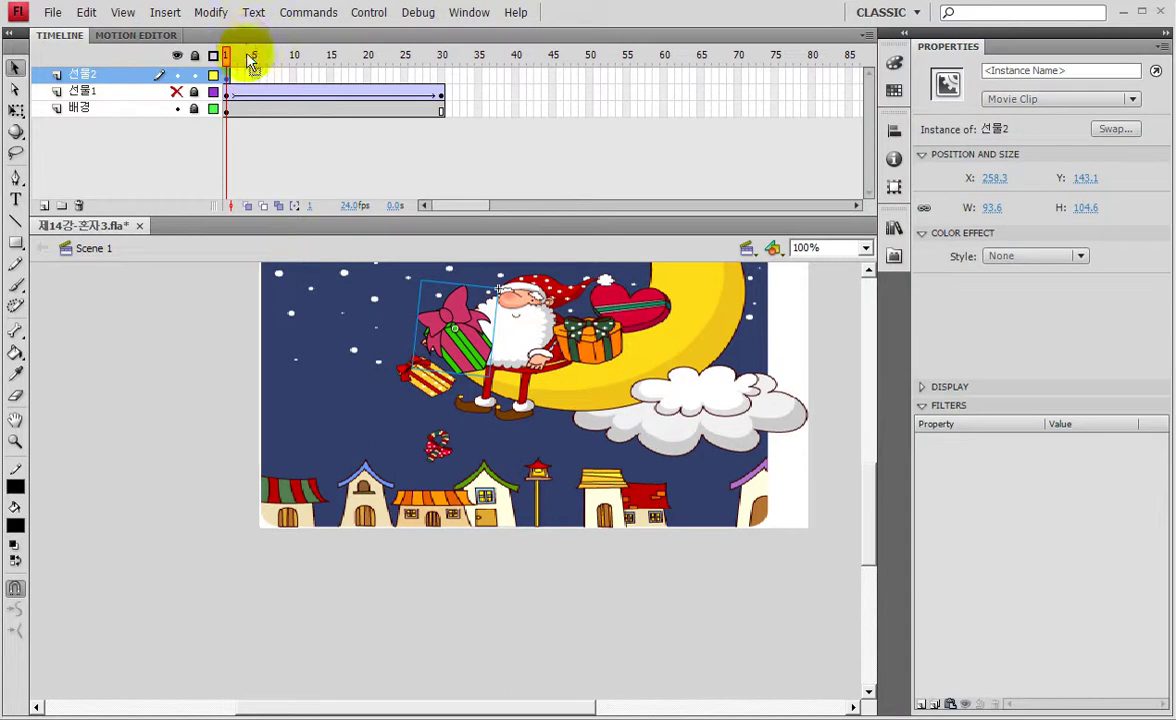
left_click(227, 76)
left_click_drag(226, 77, 294, 77)
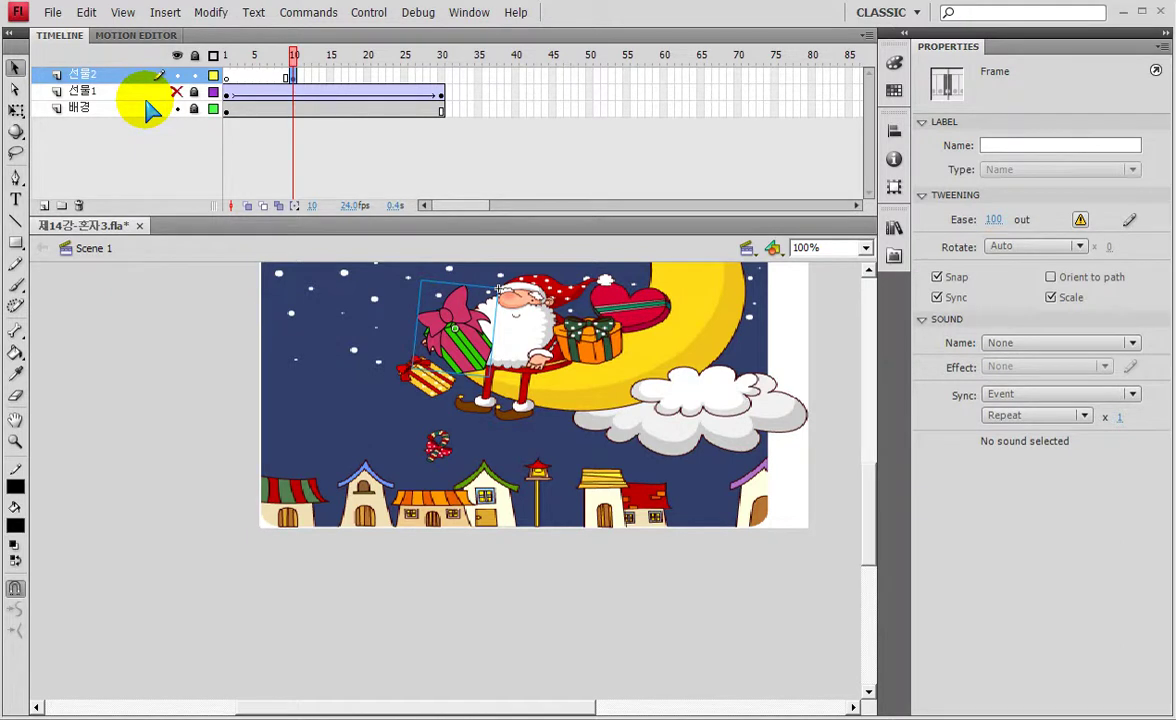
- Insert a keyframe at frame 40 of the 선물2 layer and extend the 배경 layer's frames to frame 40
left_click(589, 108)
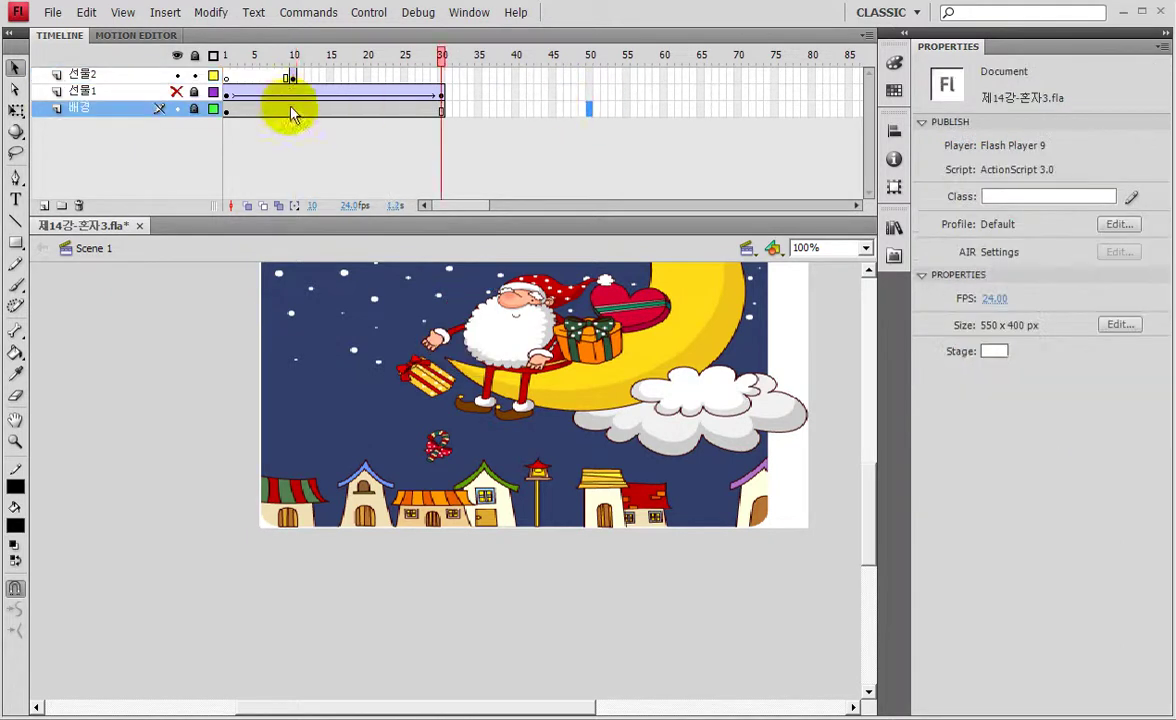
left_click(290, 79)
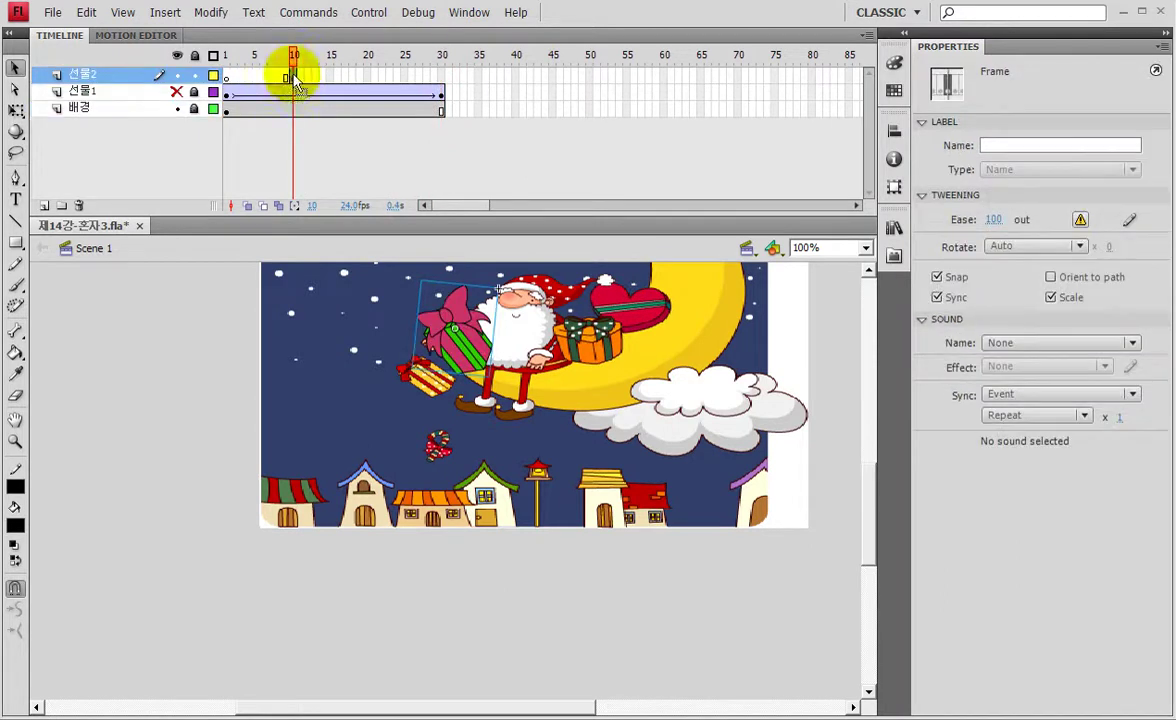
left_click(517, 79)
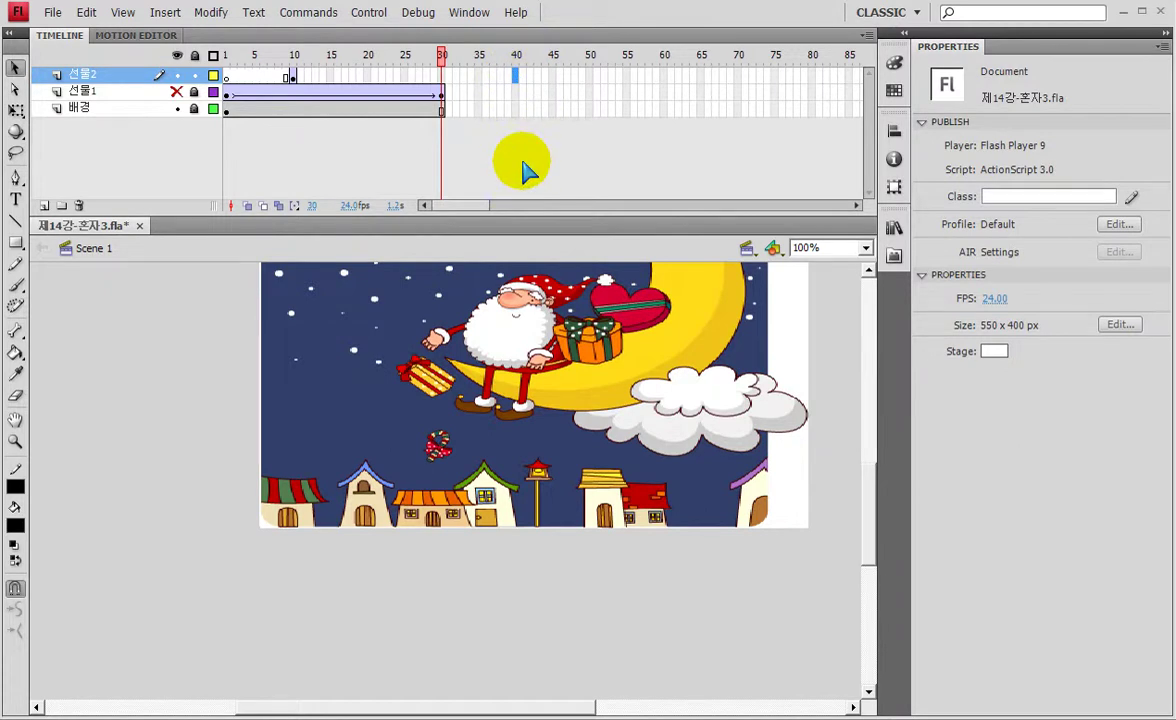
key("F6")
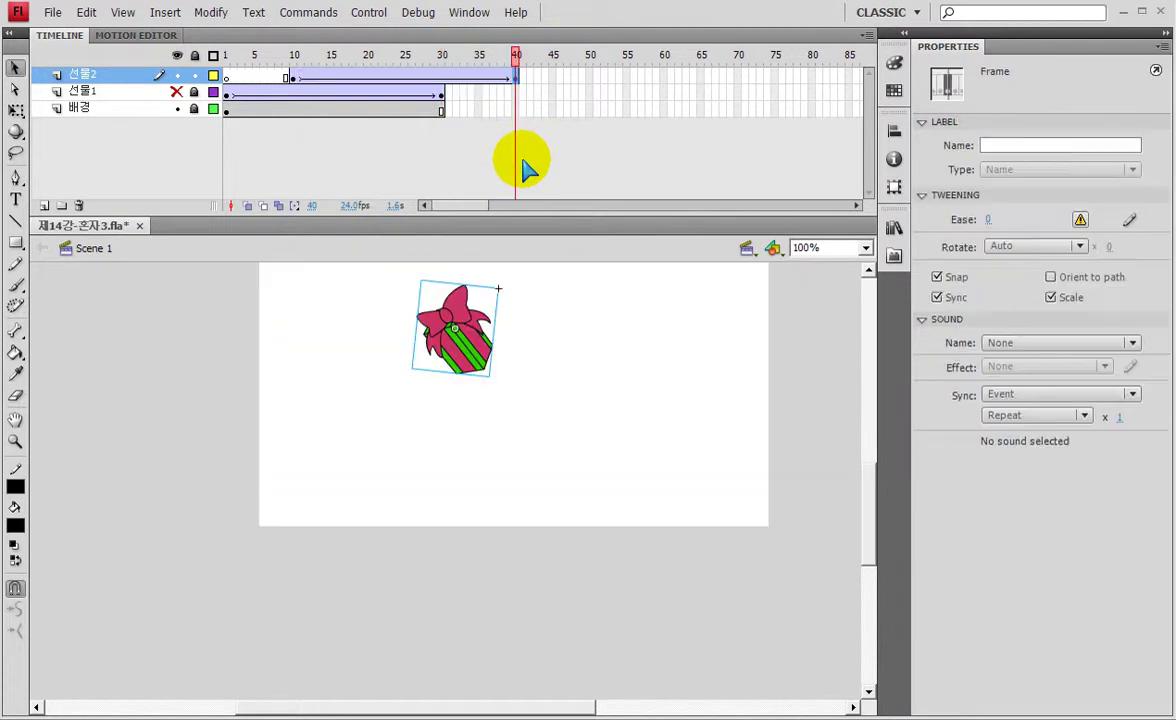
left_click(516, 109)
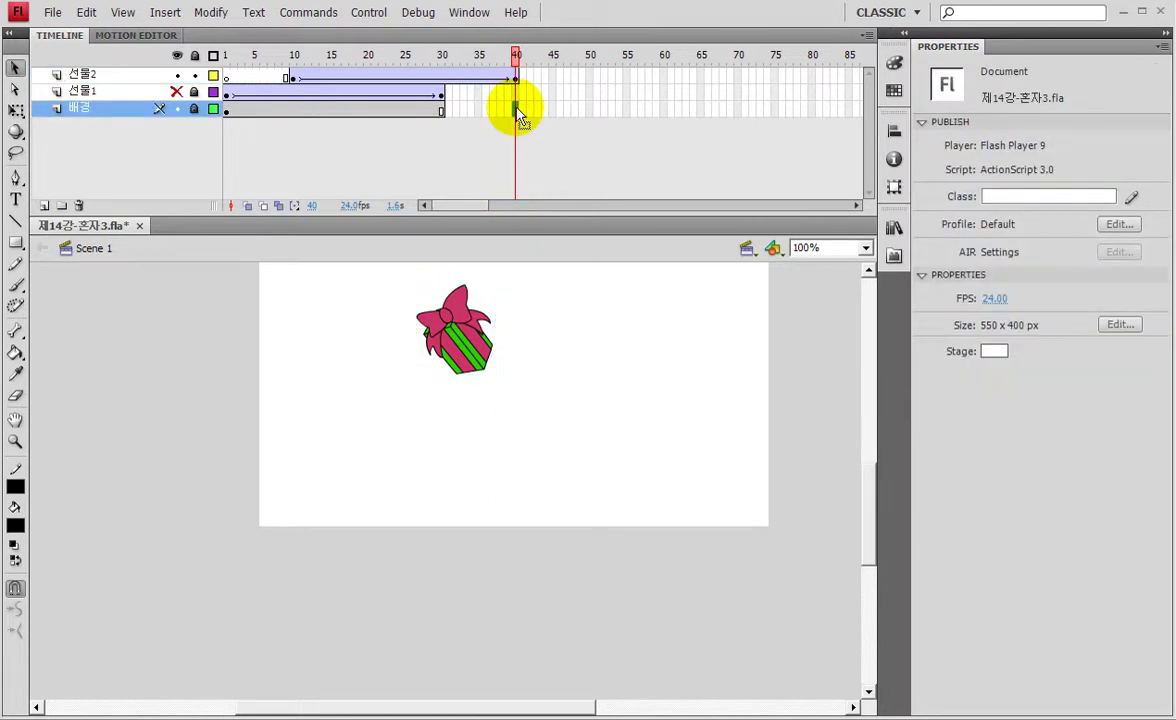
key("F5")
- Move the 선물2 gift at frame 40 below the stage to about X 62, Y 406, and scrub through its tween
left_click_drag(445, 345, 273, 571)
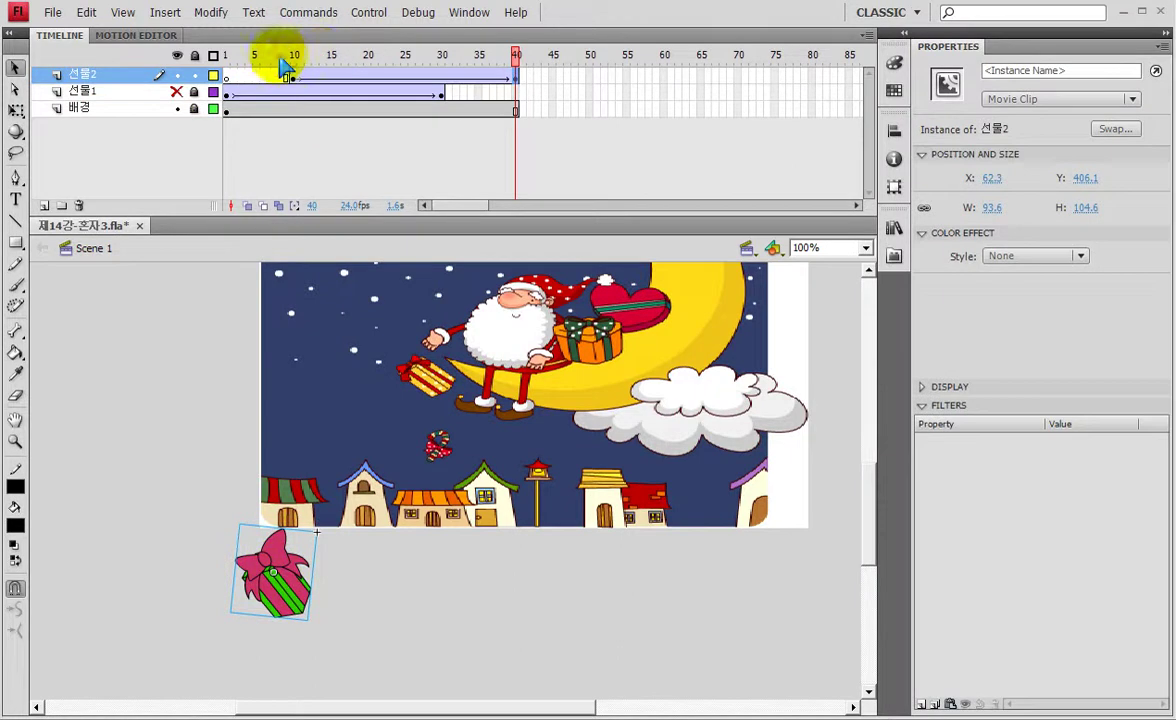
left_click_drag(256, 52, 388, 60)
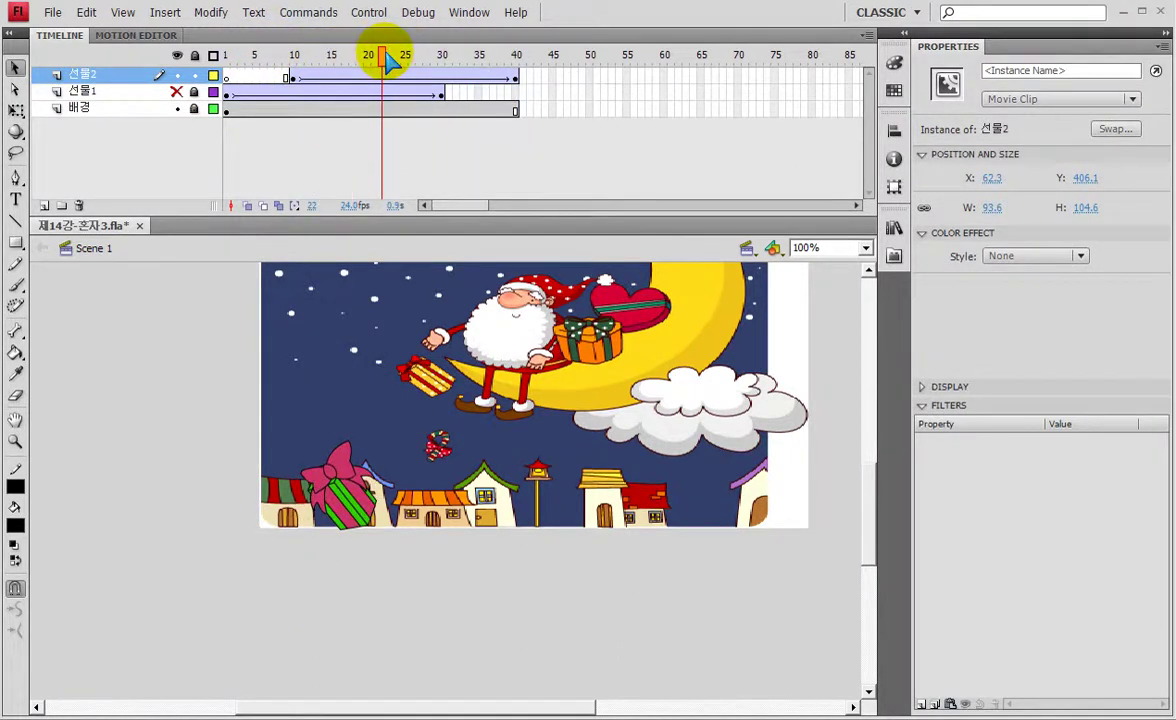
left_click(368, 78)
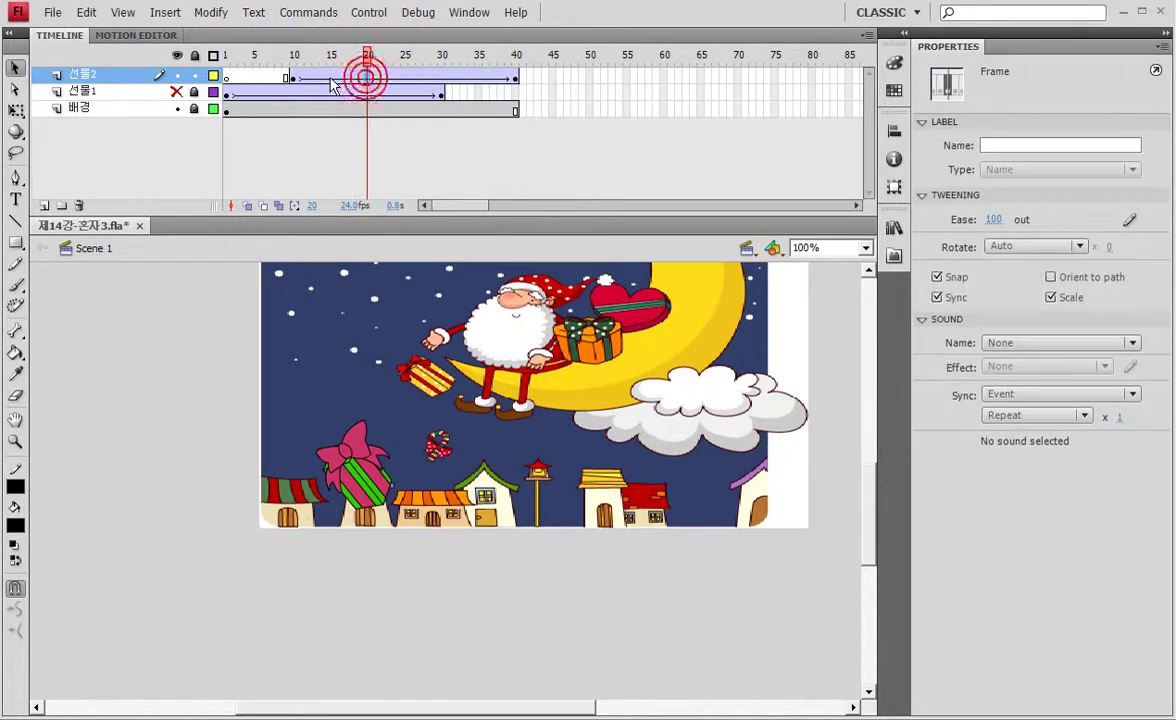
left_click_drag(369, 78, 315, 78)
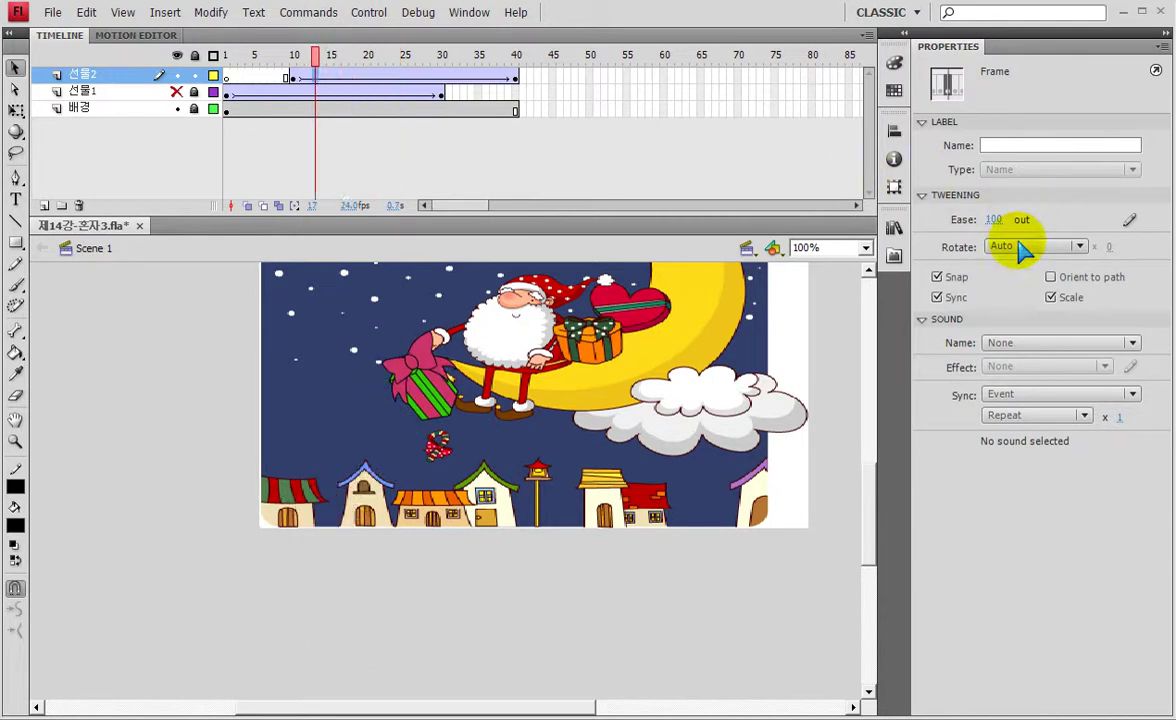
- Save the document and test the movie to watch both gifts fall, closing the preview when done
key("ctrl+shift+d")
mouse_move(1005, 238)
left_mouse_down()
mouse_move(934, 235)
mouse_move(931, 194)
mouse_move(1035, 197)
mouse_move(996, 242)
left_mouse_up()
key("Escape")
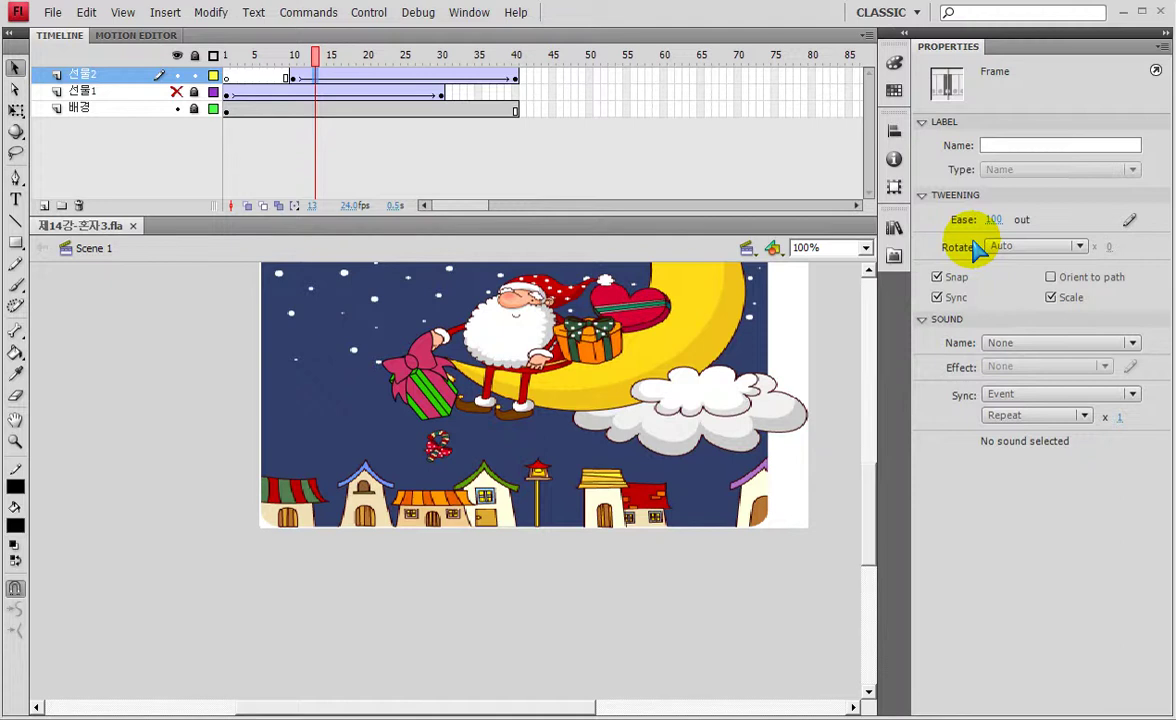
key("ctrl+Return")
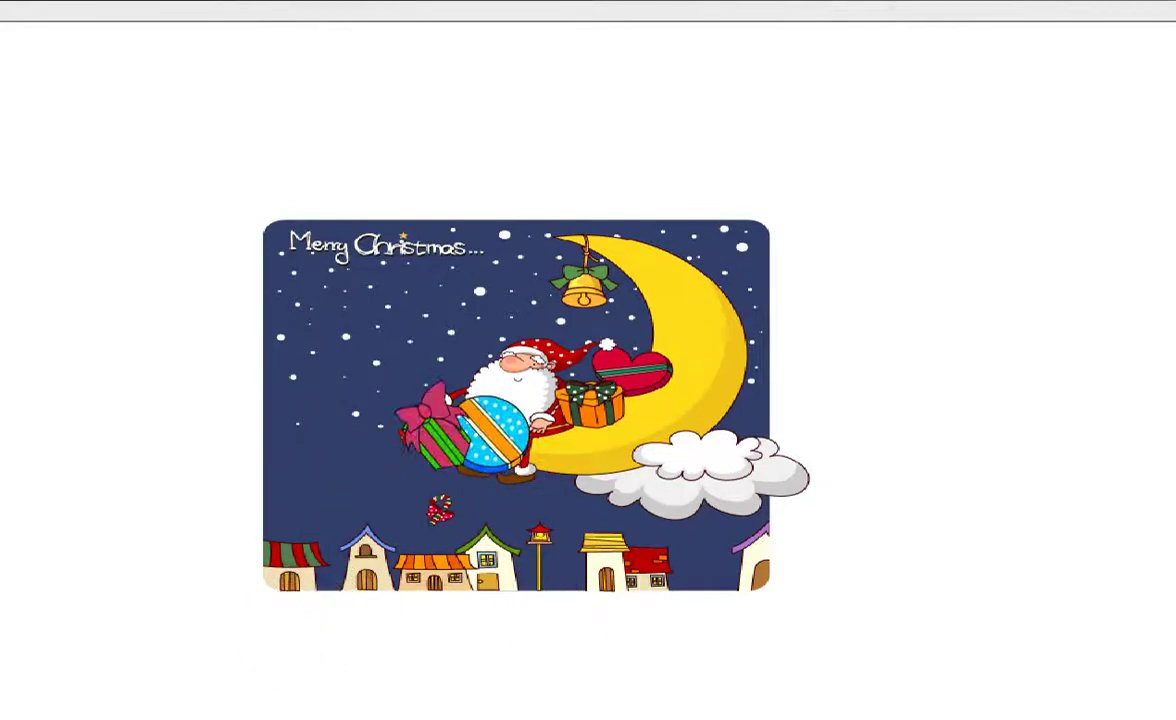
left_click(1147, 4)
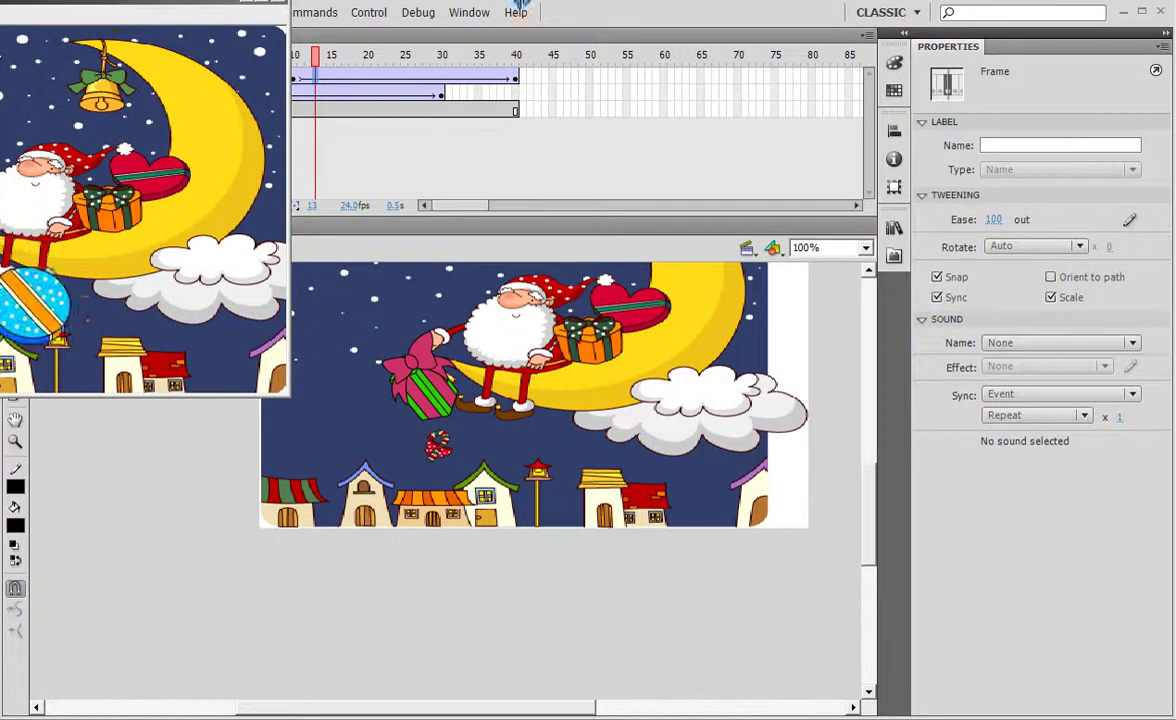
left_click_drag(101, 14, 672, 47)
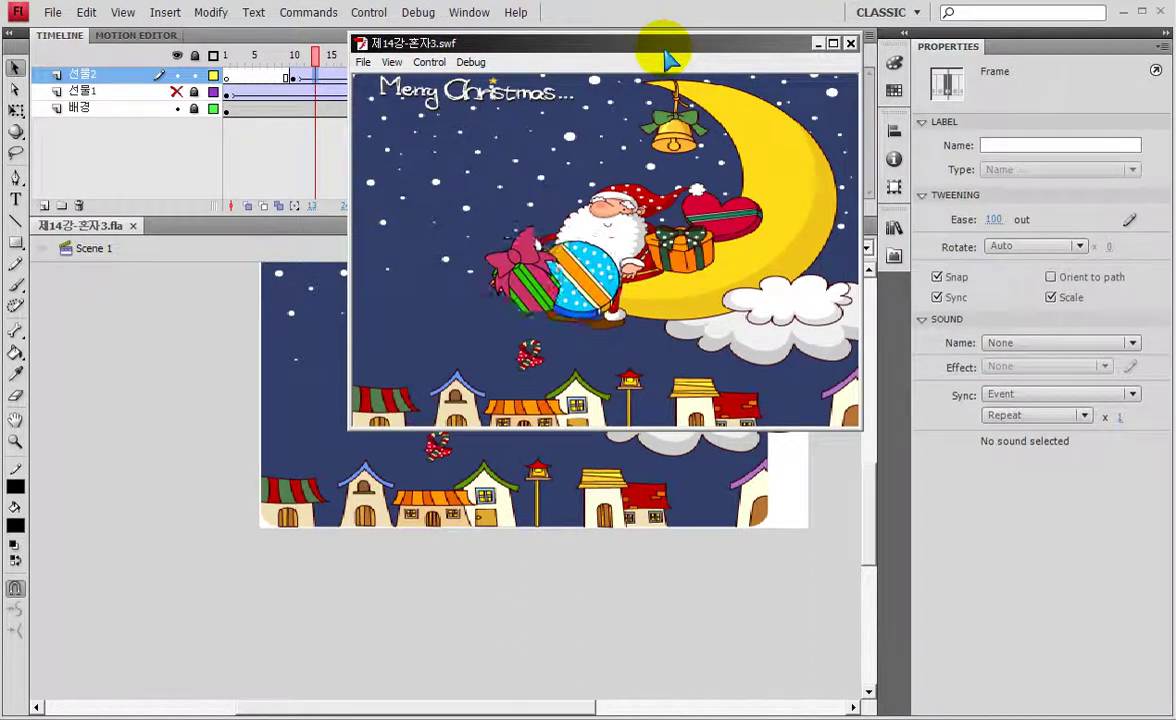
left_click(850, 43)
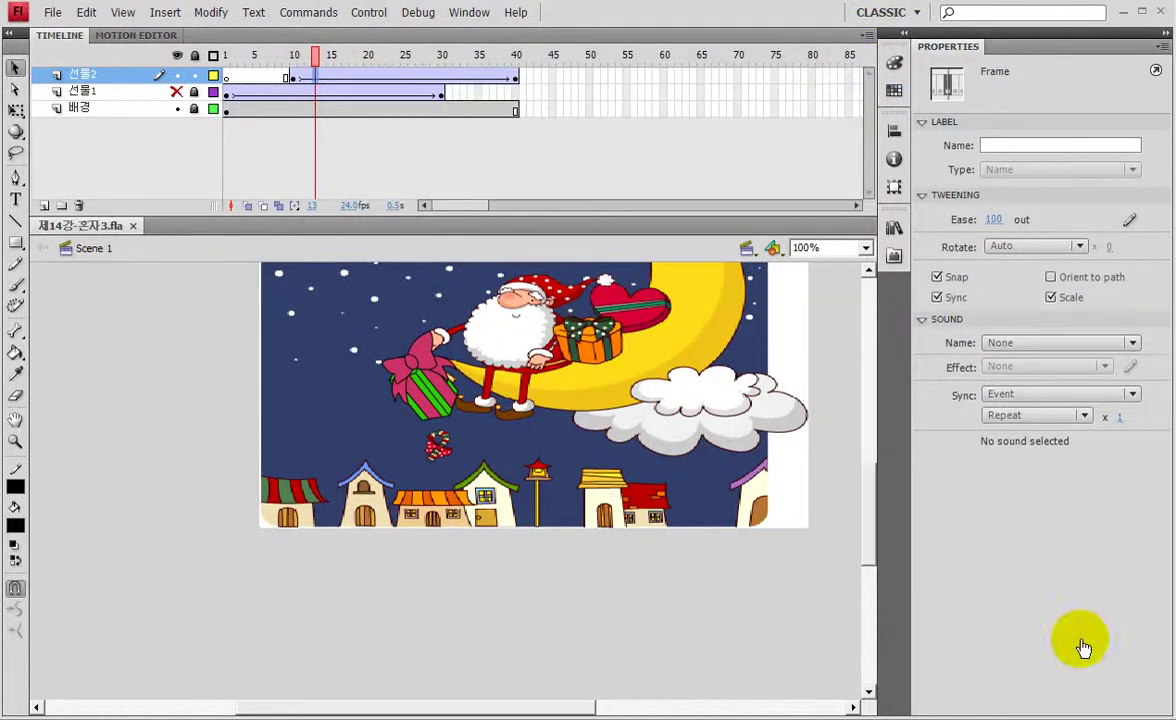